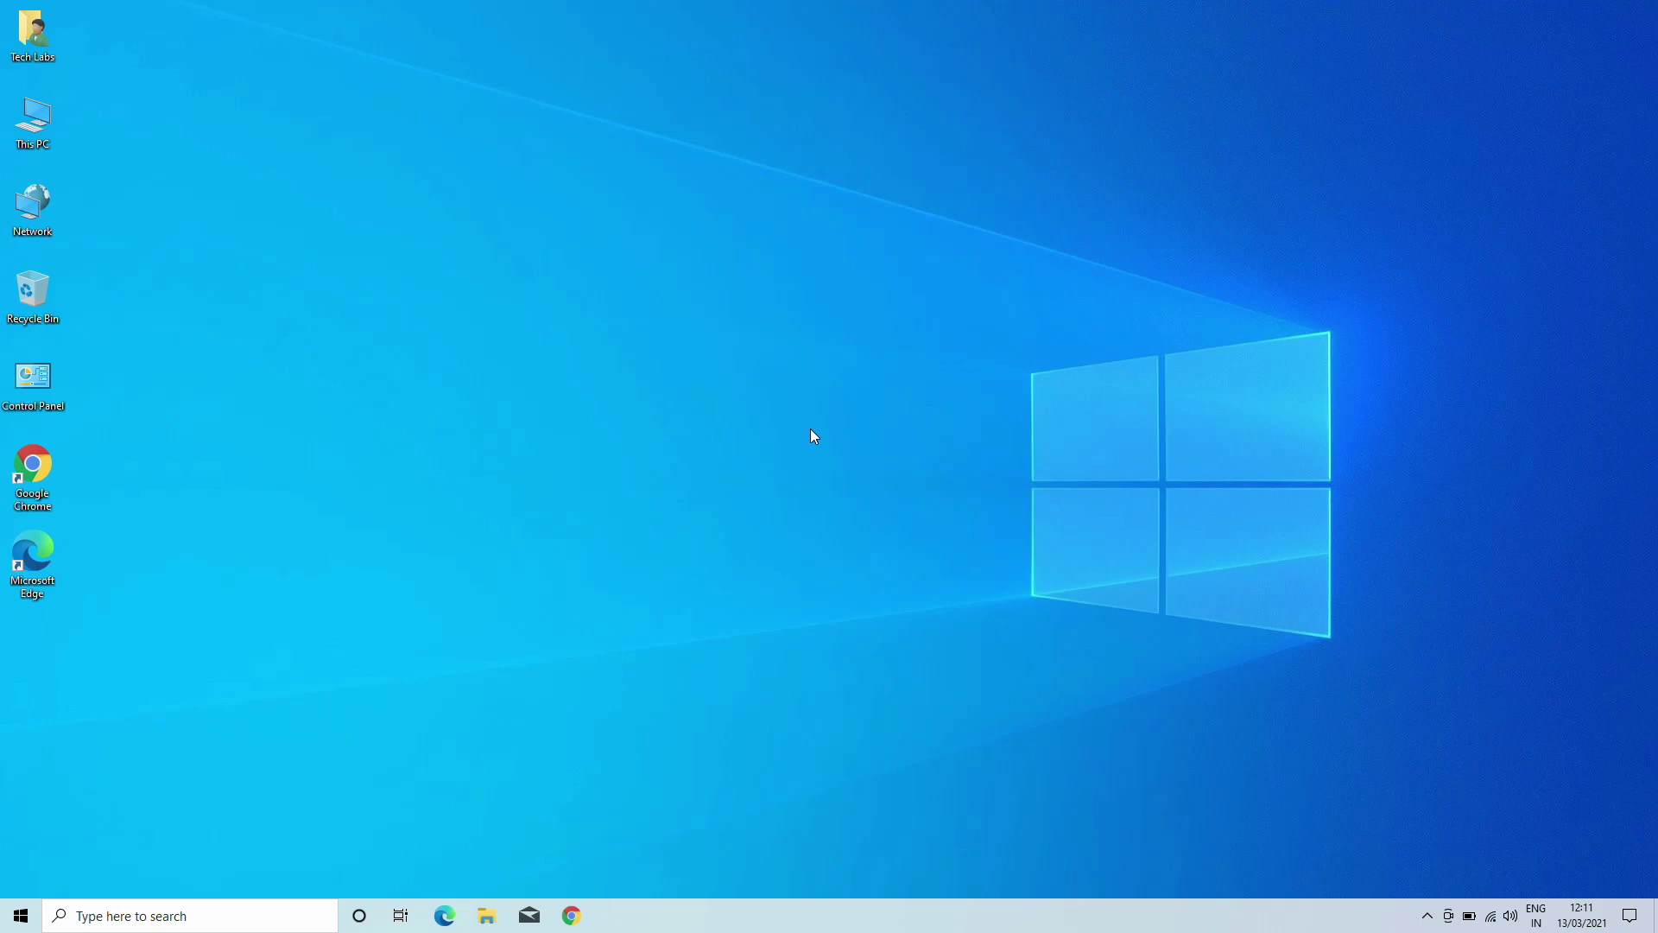
Search for neverware, open the site's CloudReady Home edition page and download the 64-bit image
text(neverware)
key(Return)
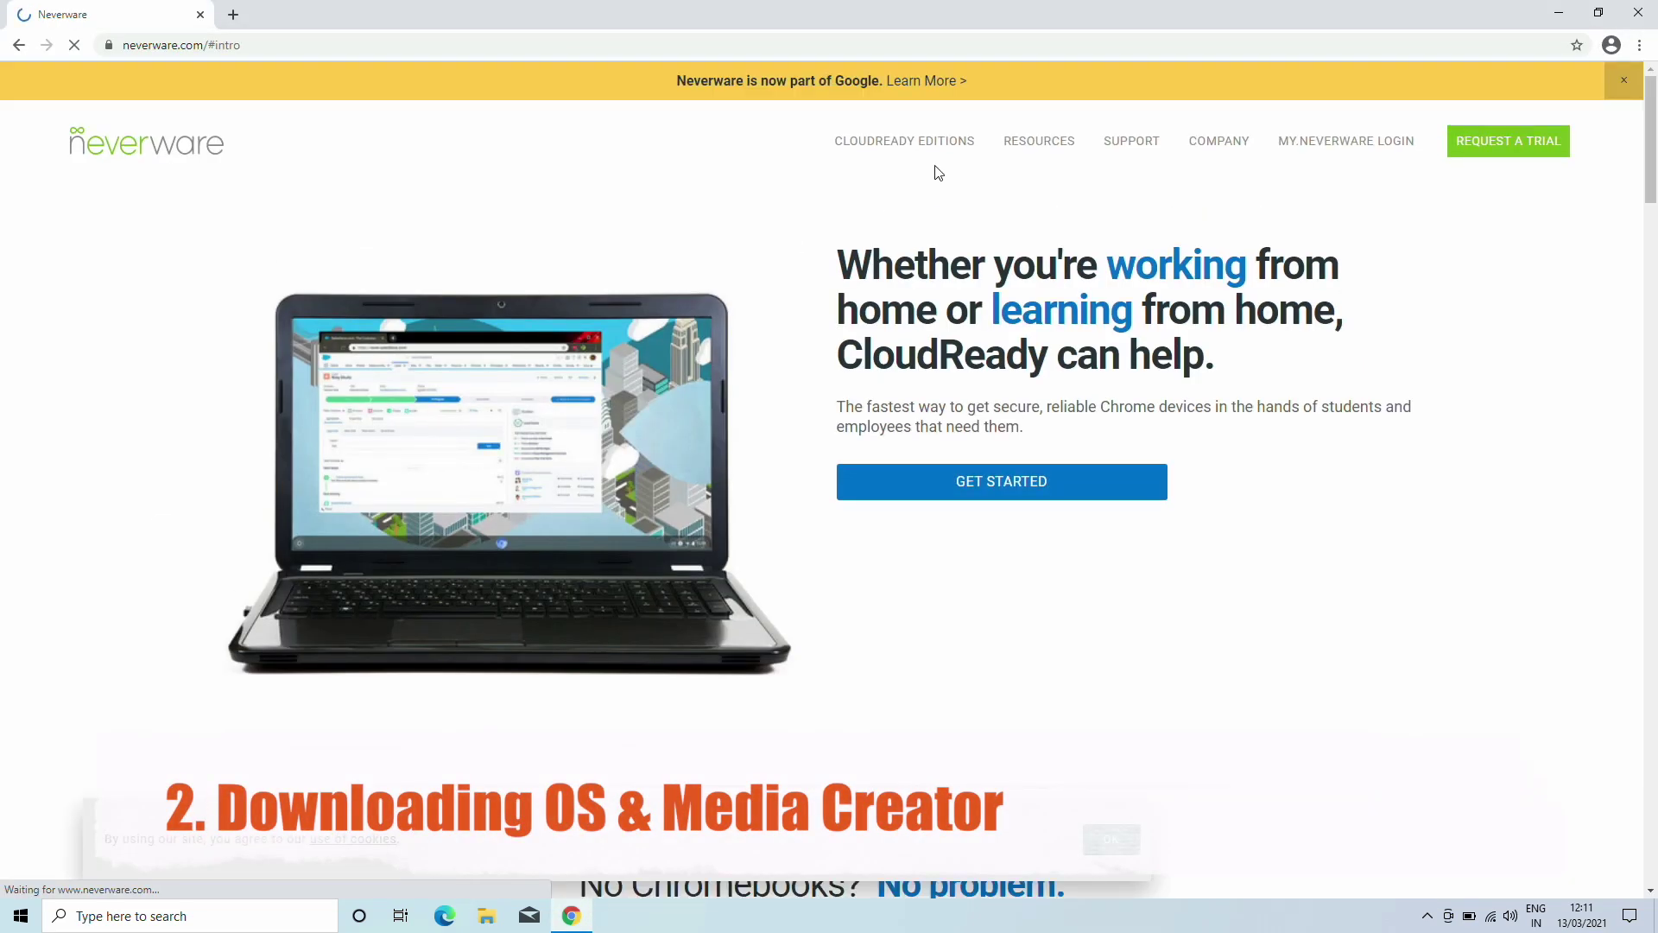
mouse_move(954, 156)
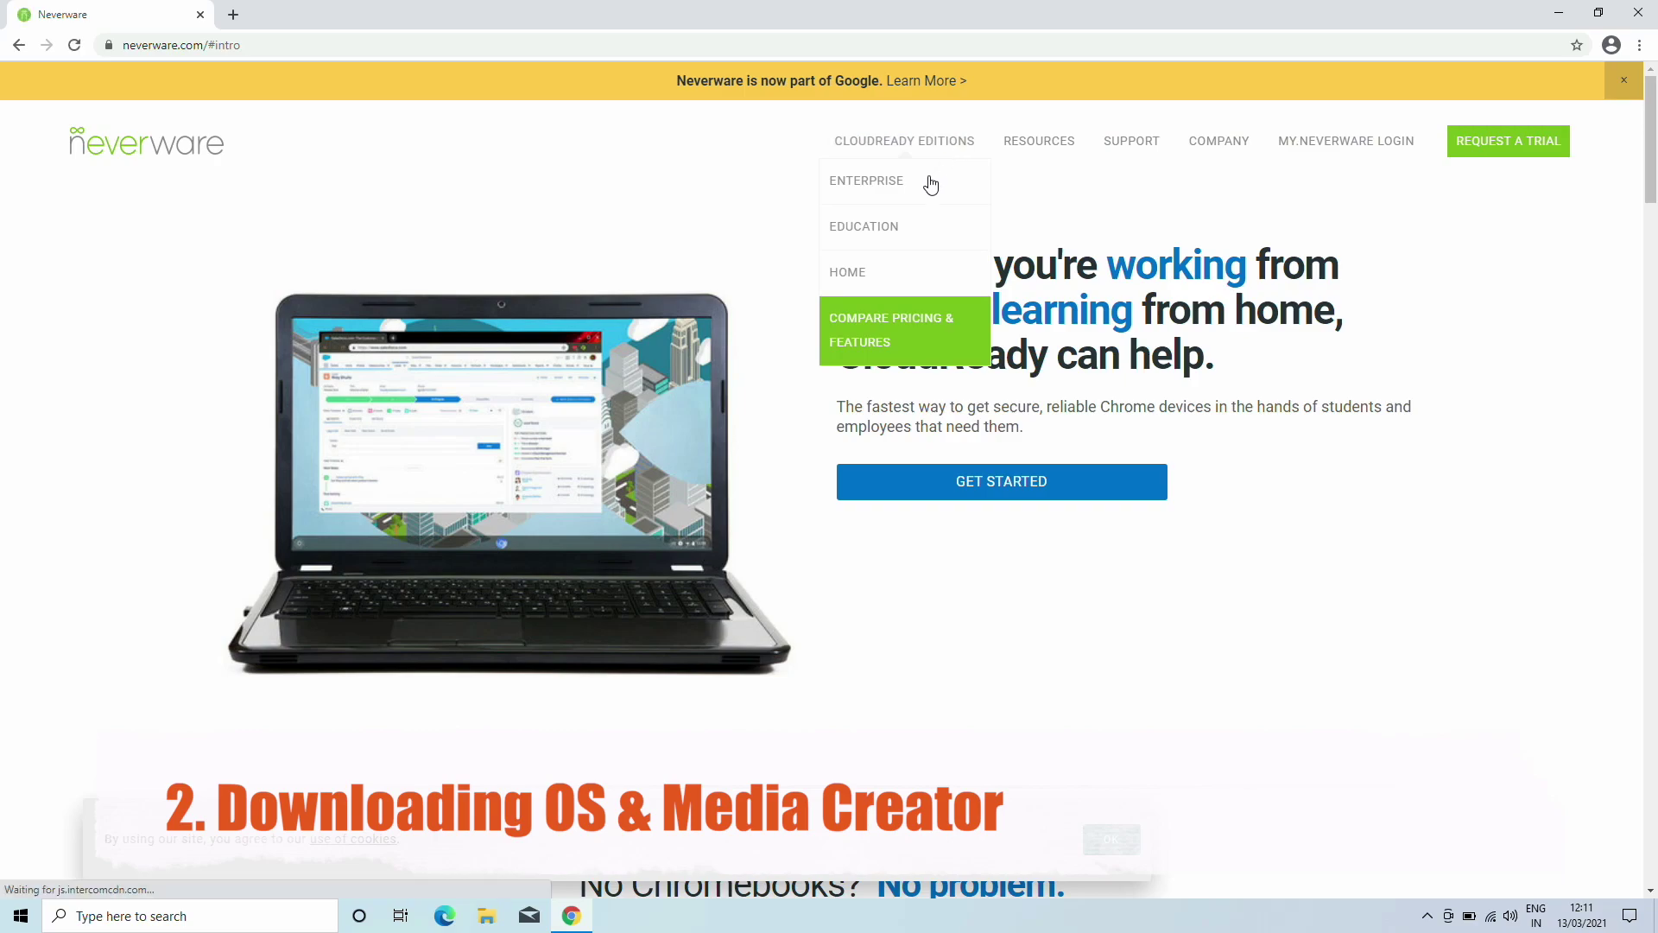
click(864, 275)
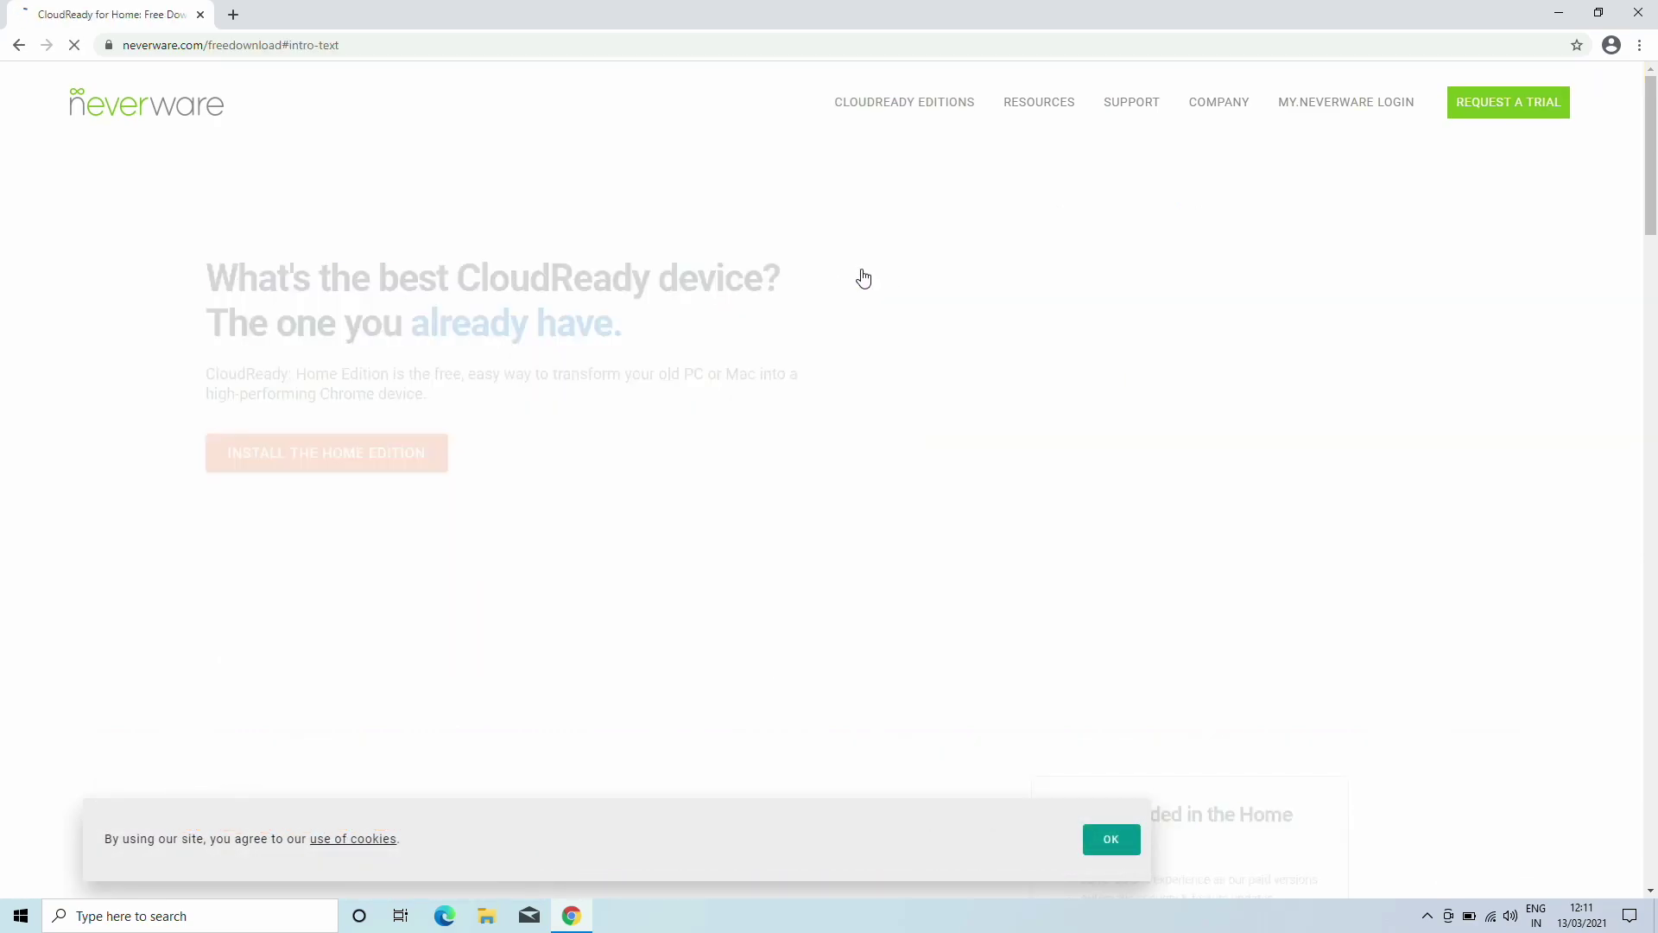
scroll(1628, 450, down, 6)
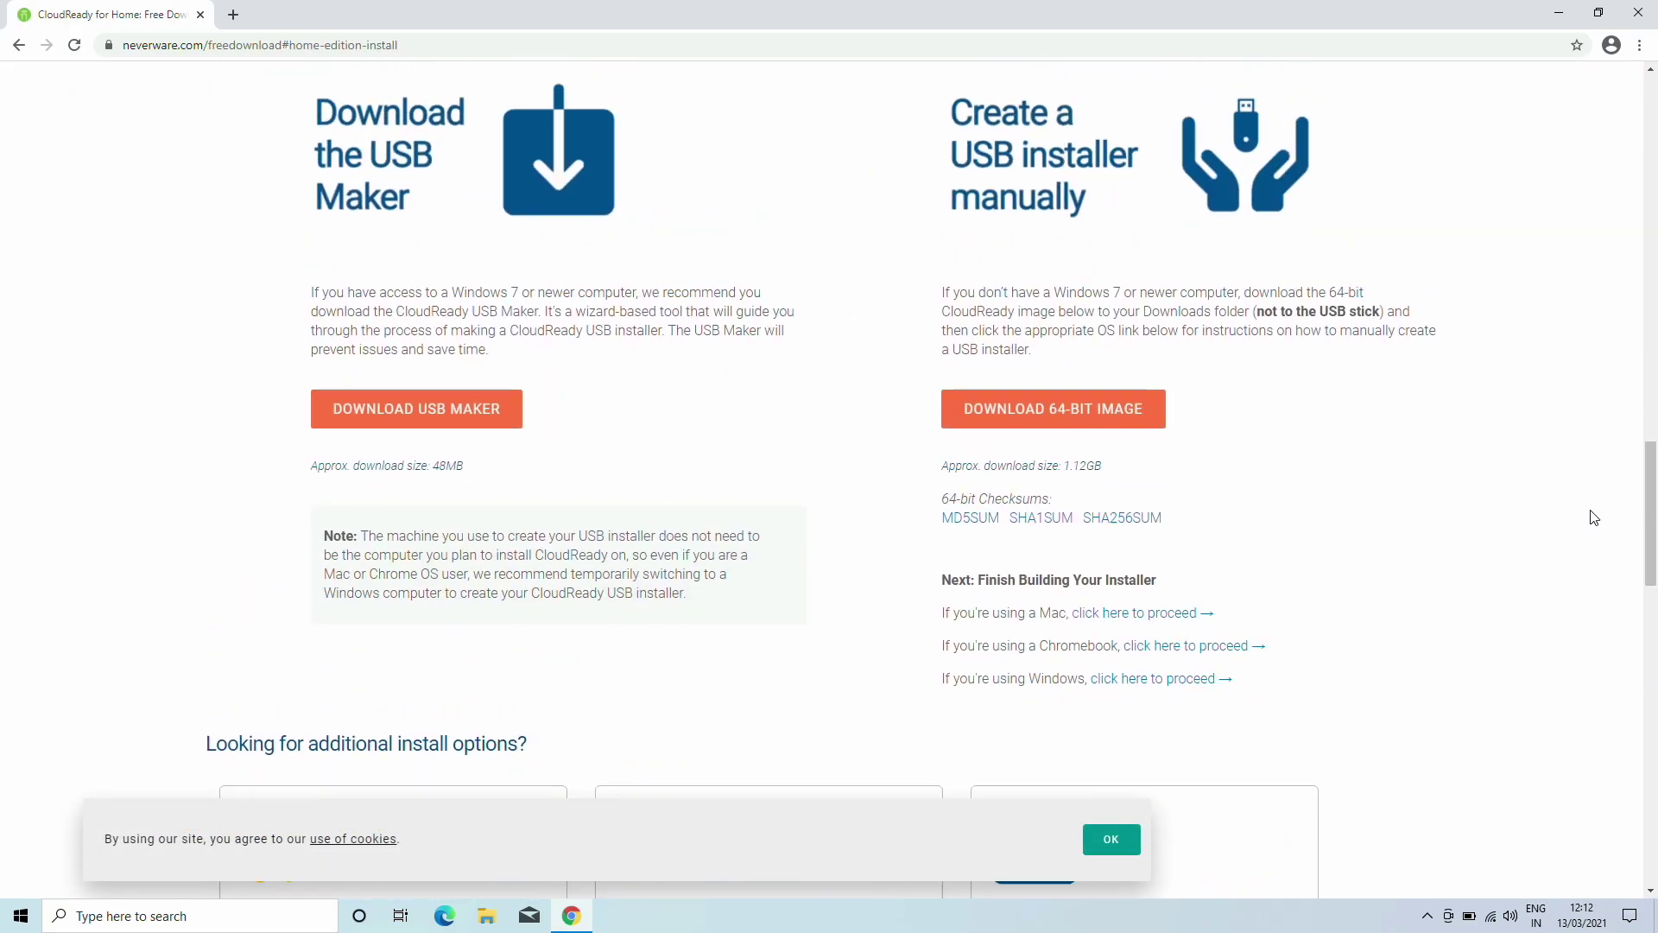
click(1080, 415)
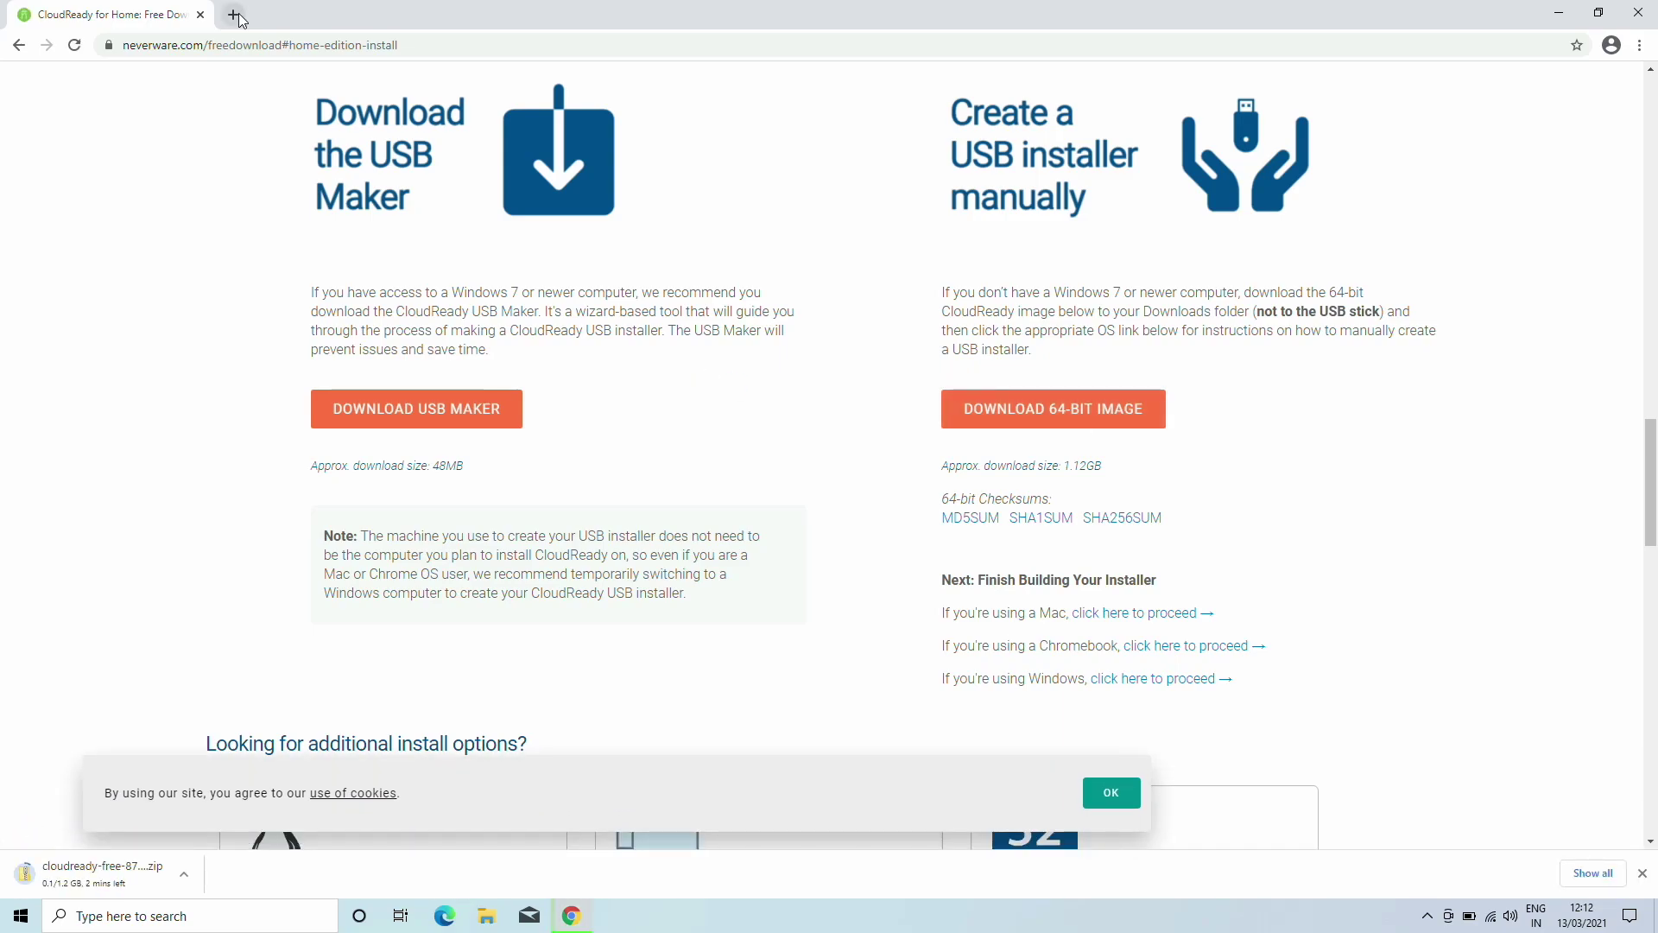
Search for "chromebook recovery utility" in a new browser tab and open its Chrome Web Store page
click(233, 15)
click(248, 47)
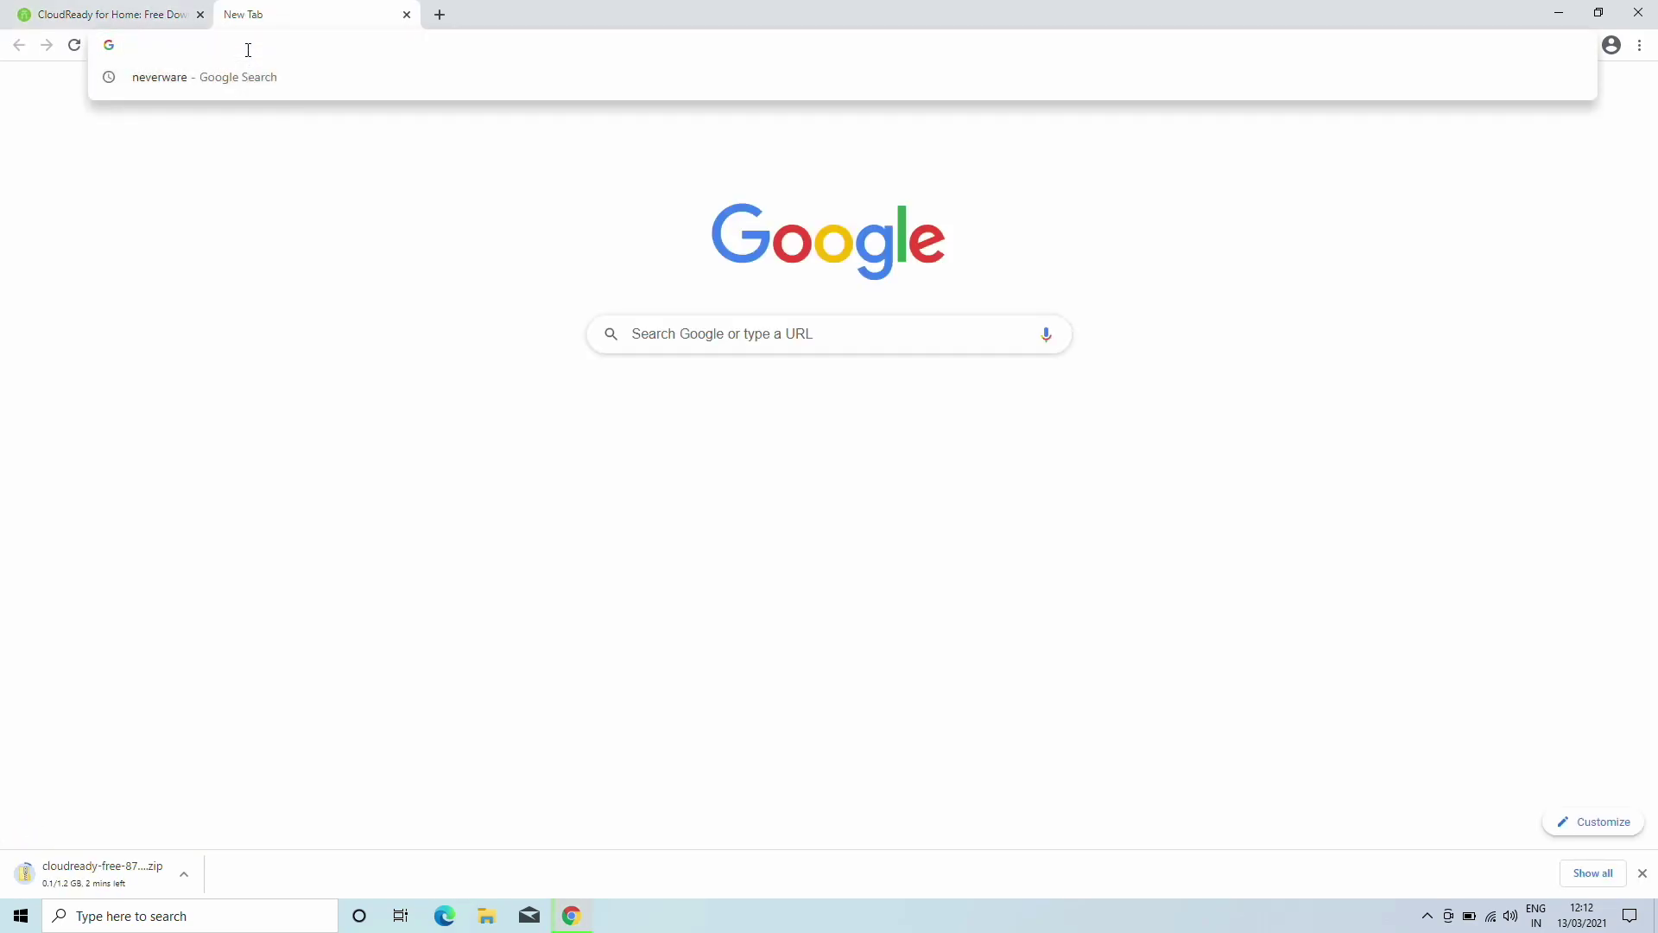
text(chromebo)
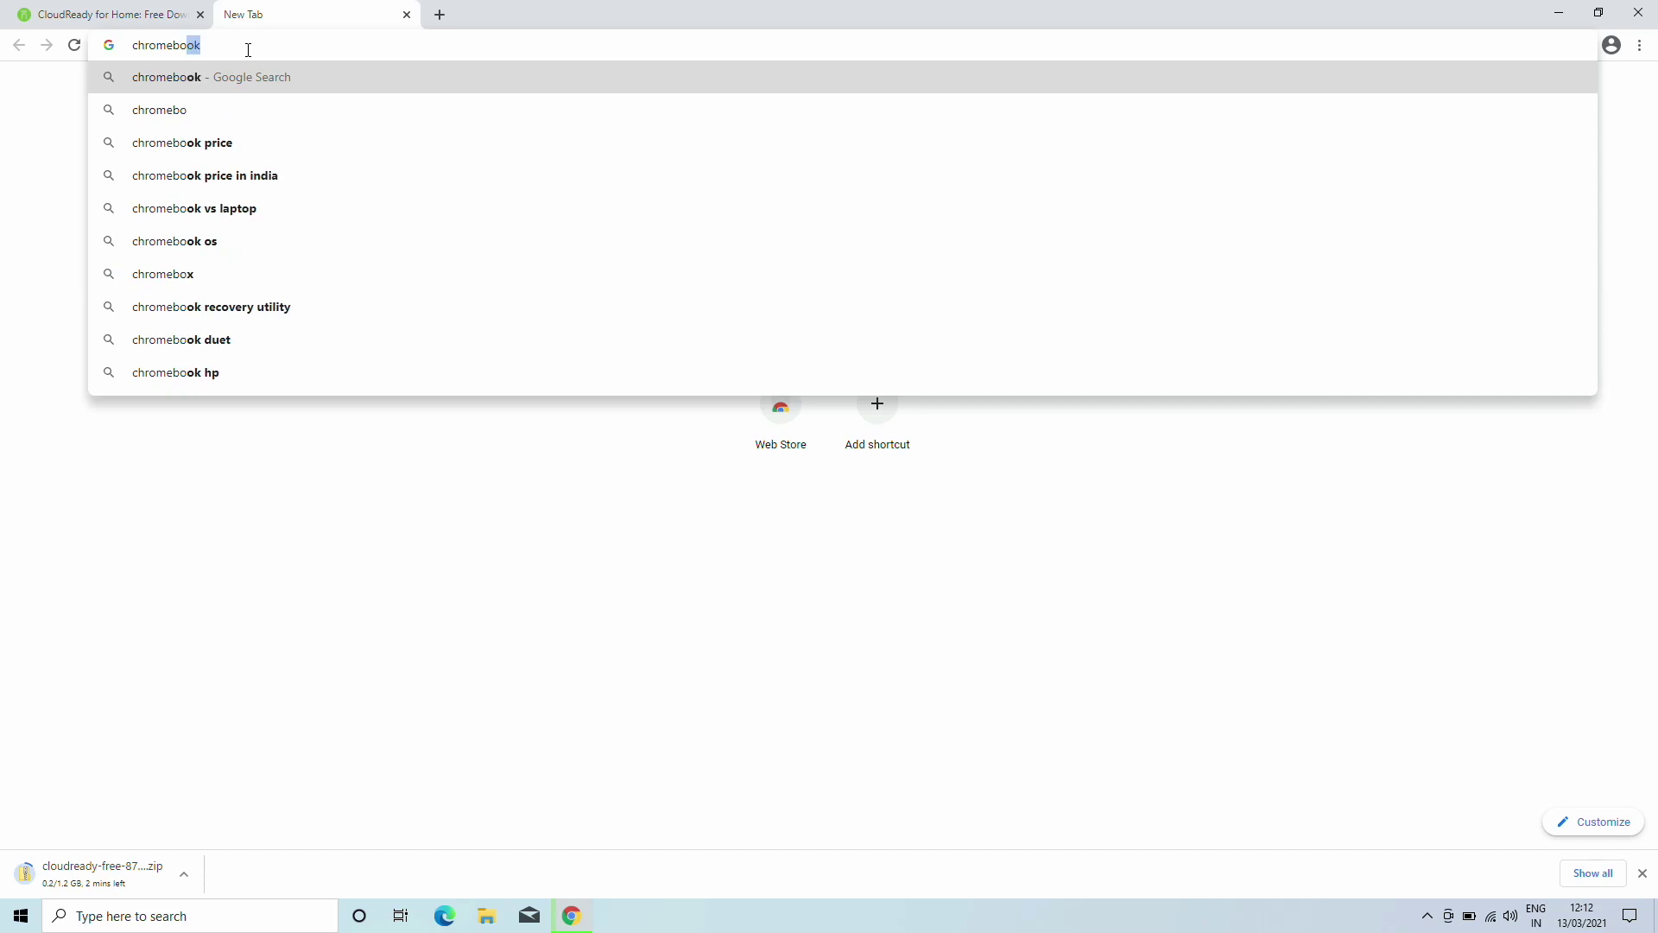
text(ok re)
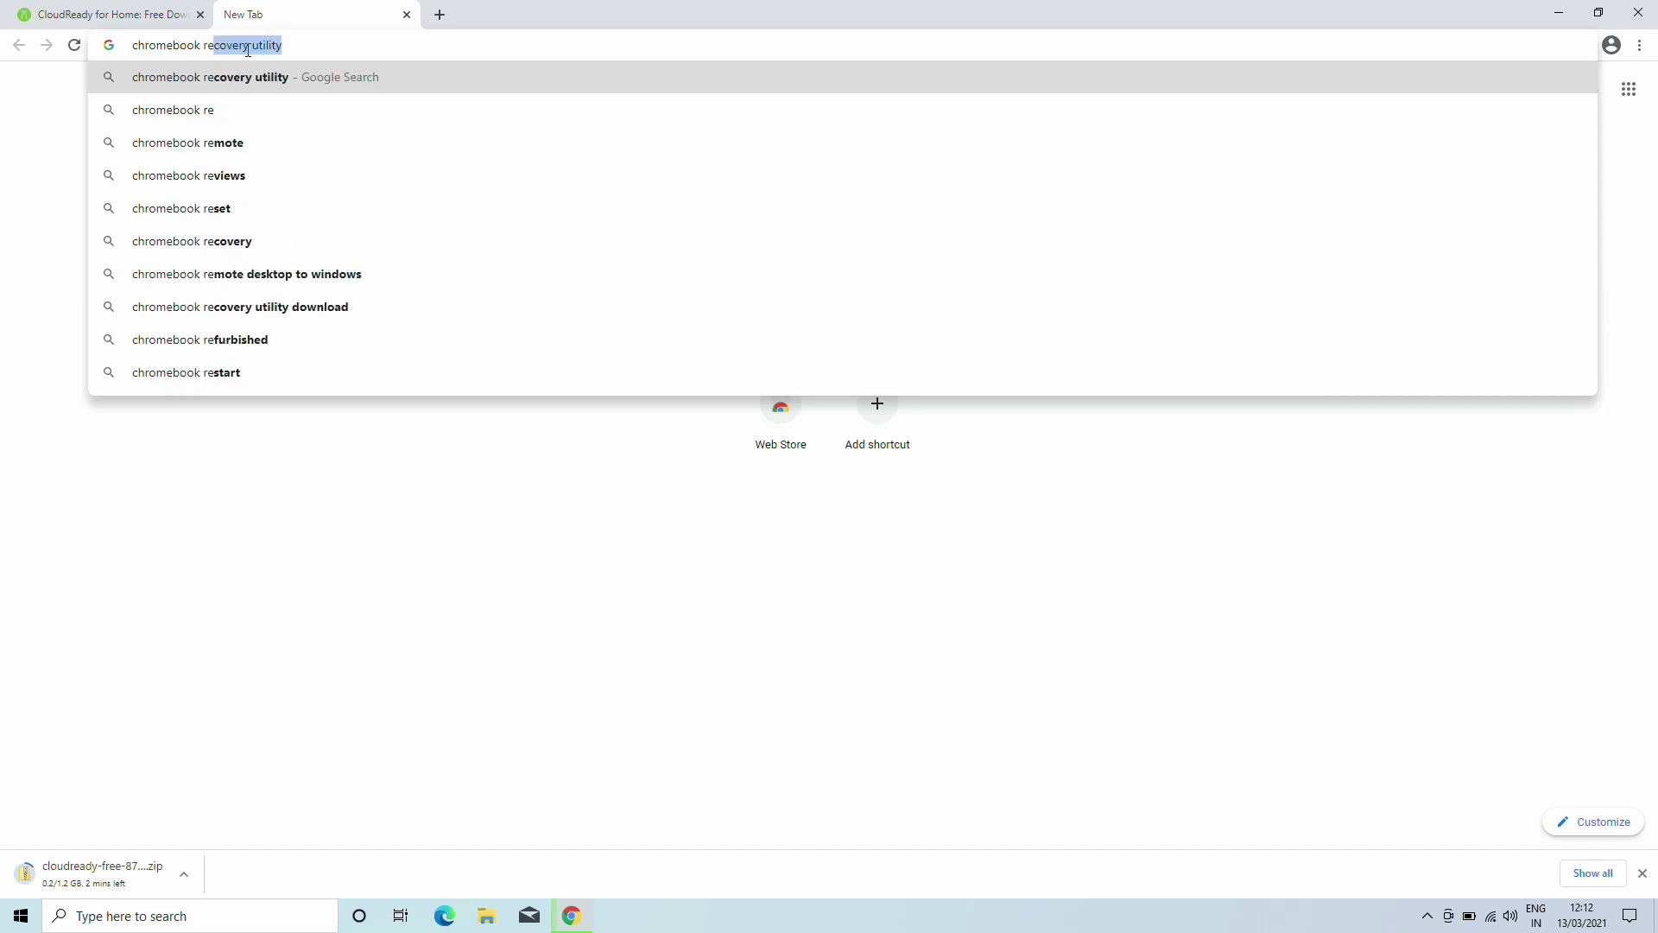
key(Return)
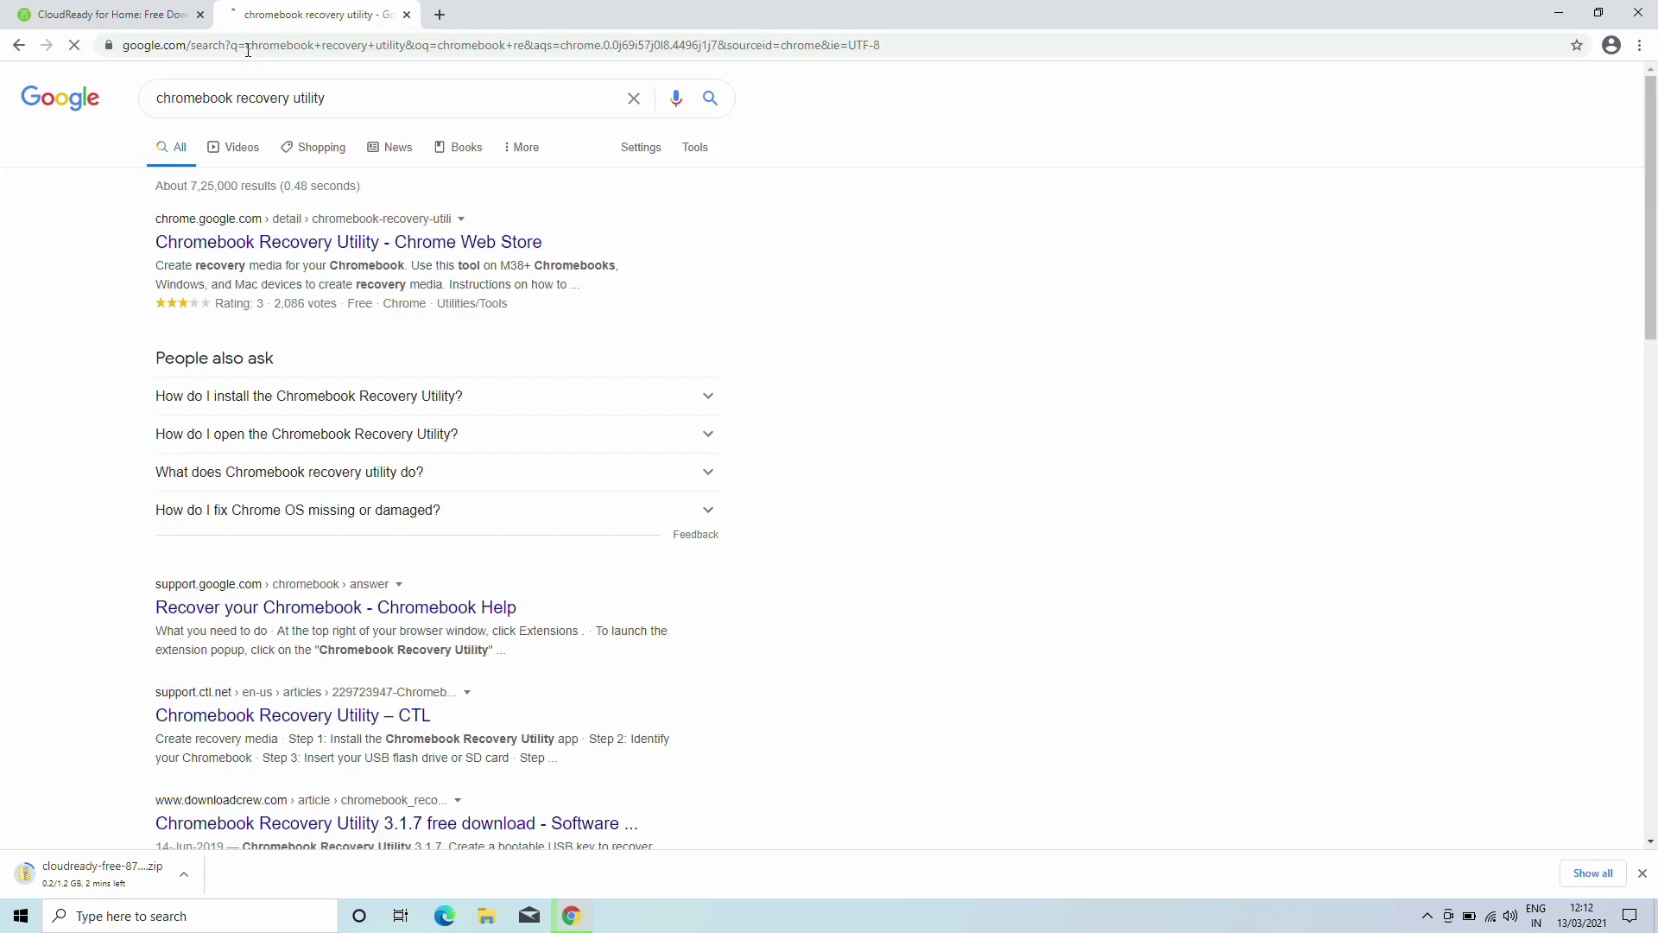
click(268, 244)
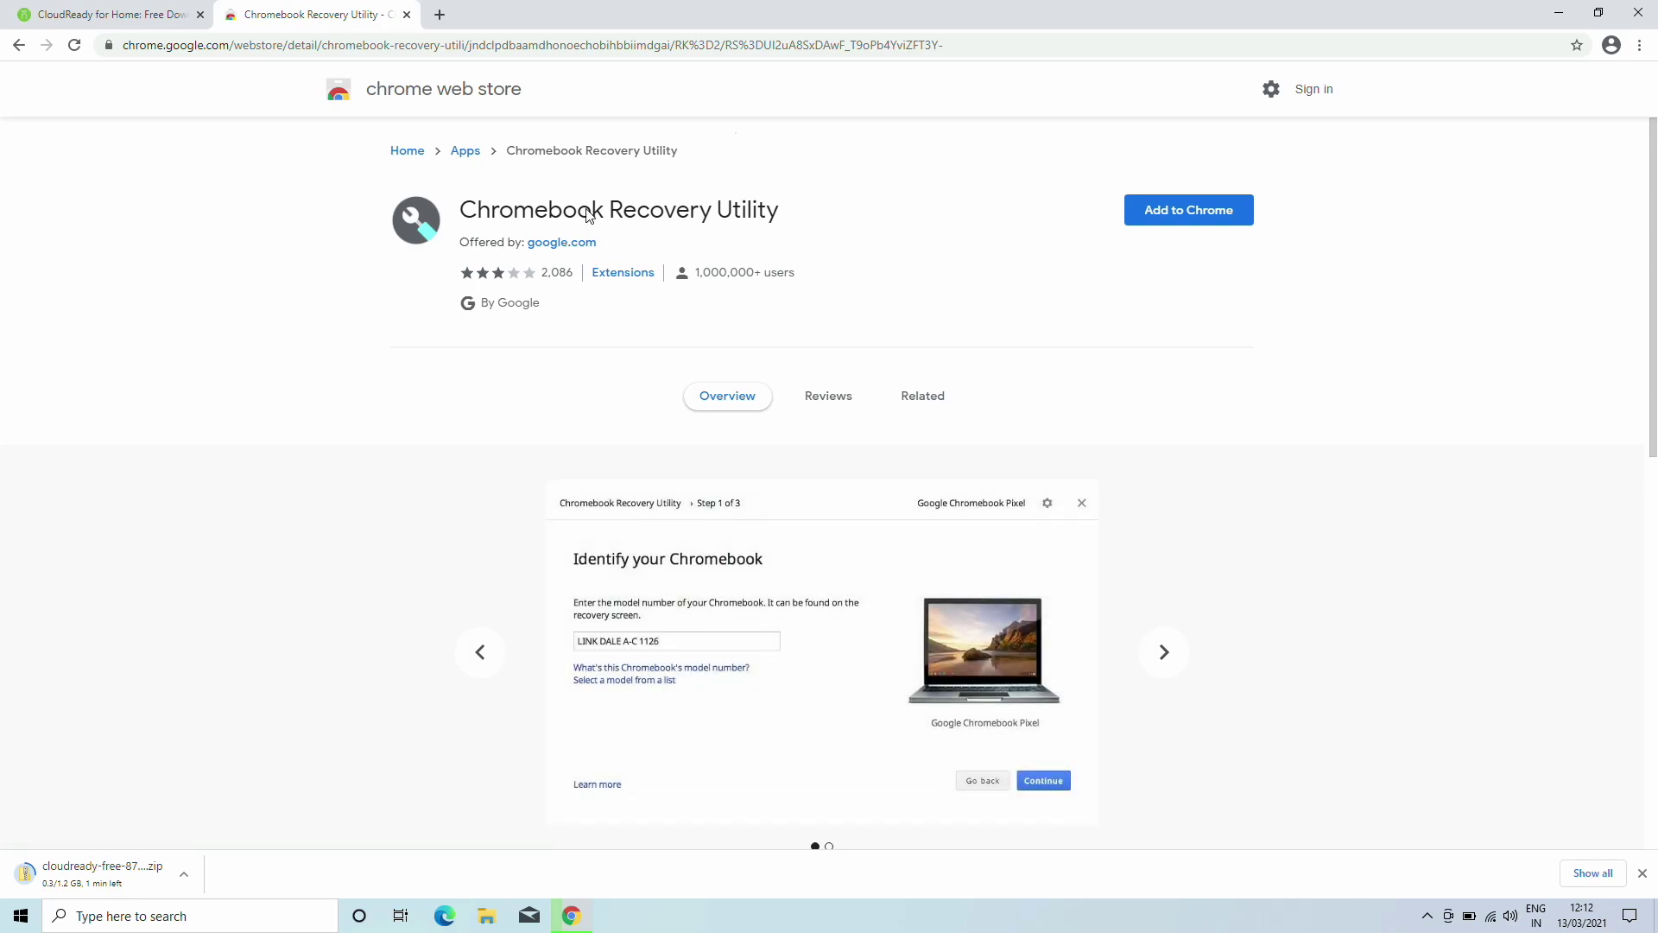
Add the Chromebook Recovery Utility app to Chrome and close the browser
click(1189, 214)
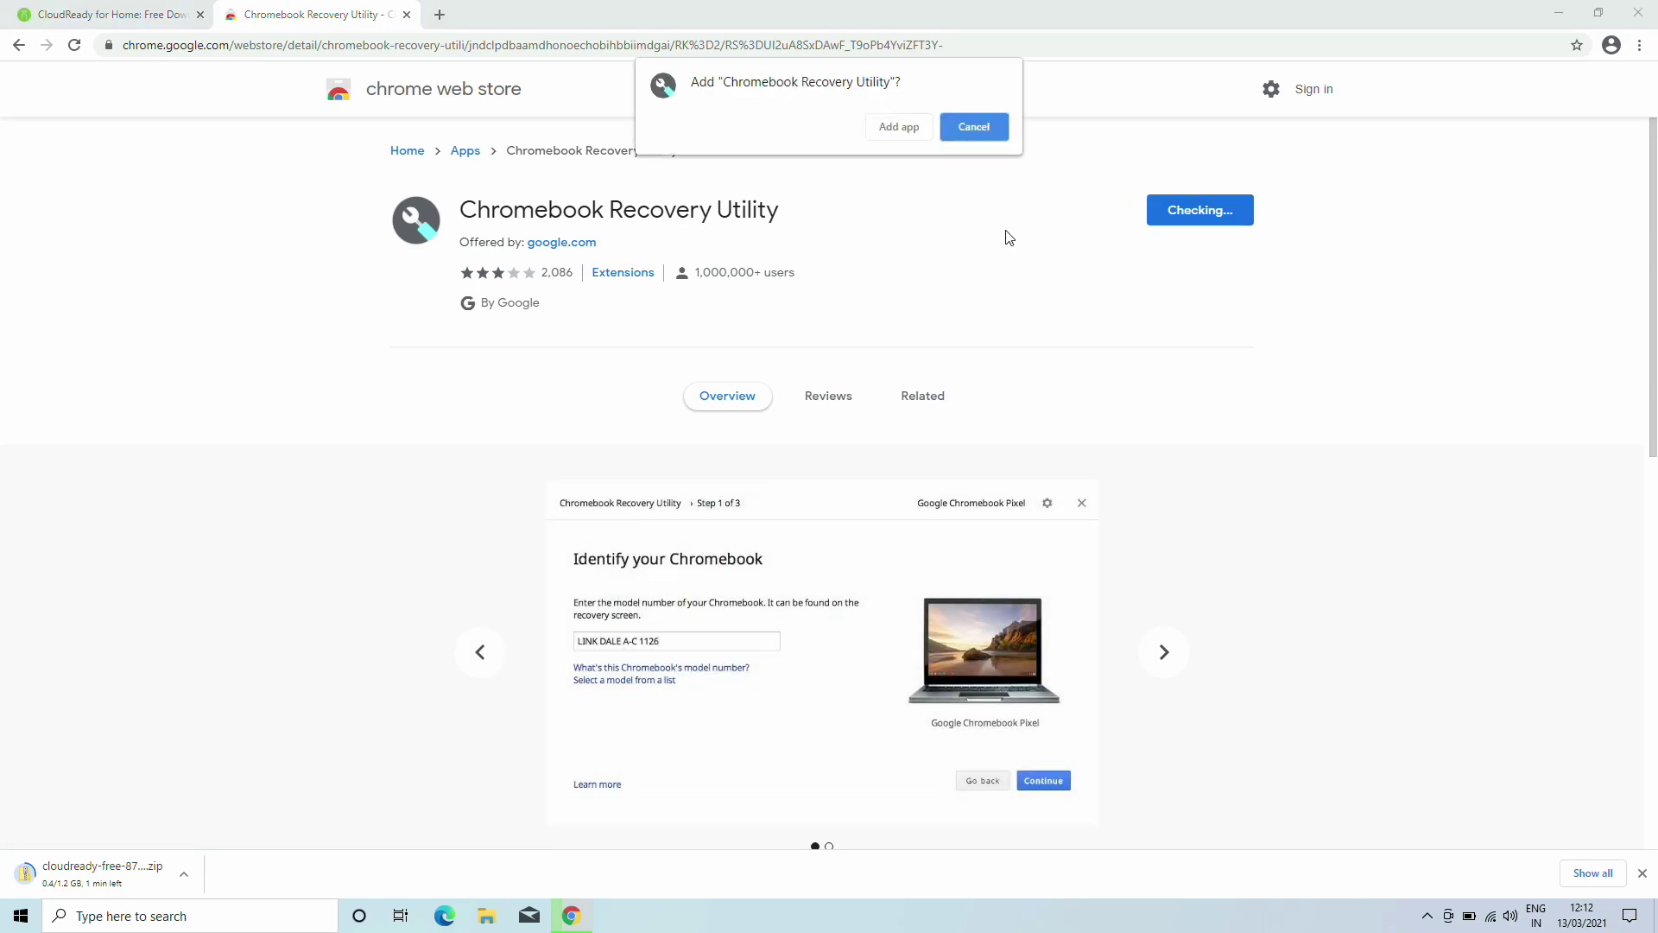
click(906, 129)
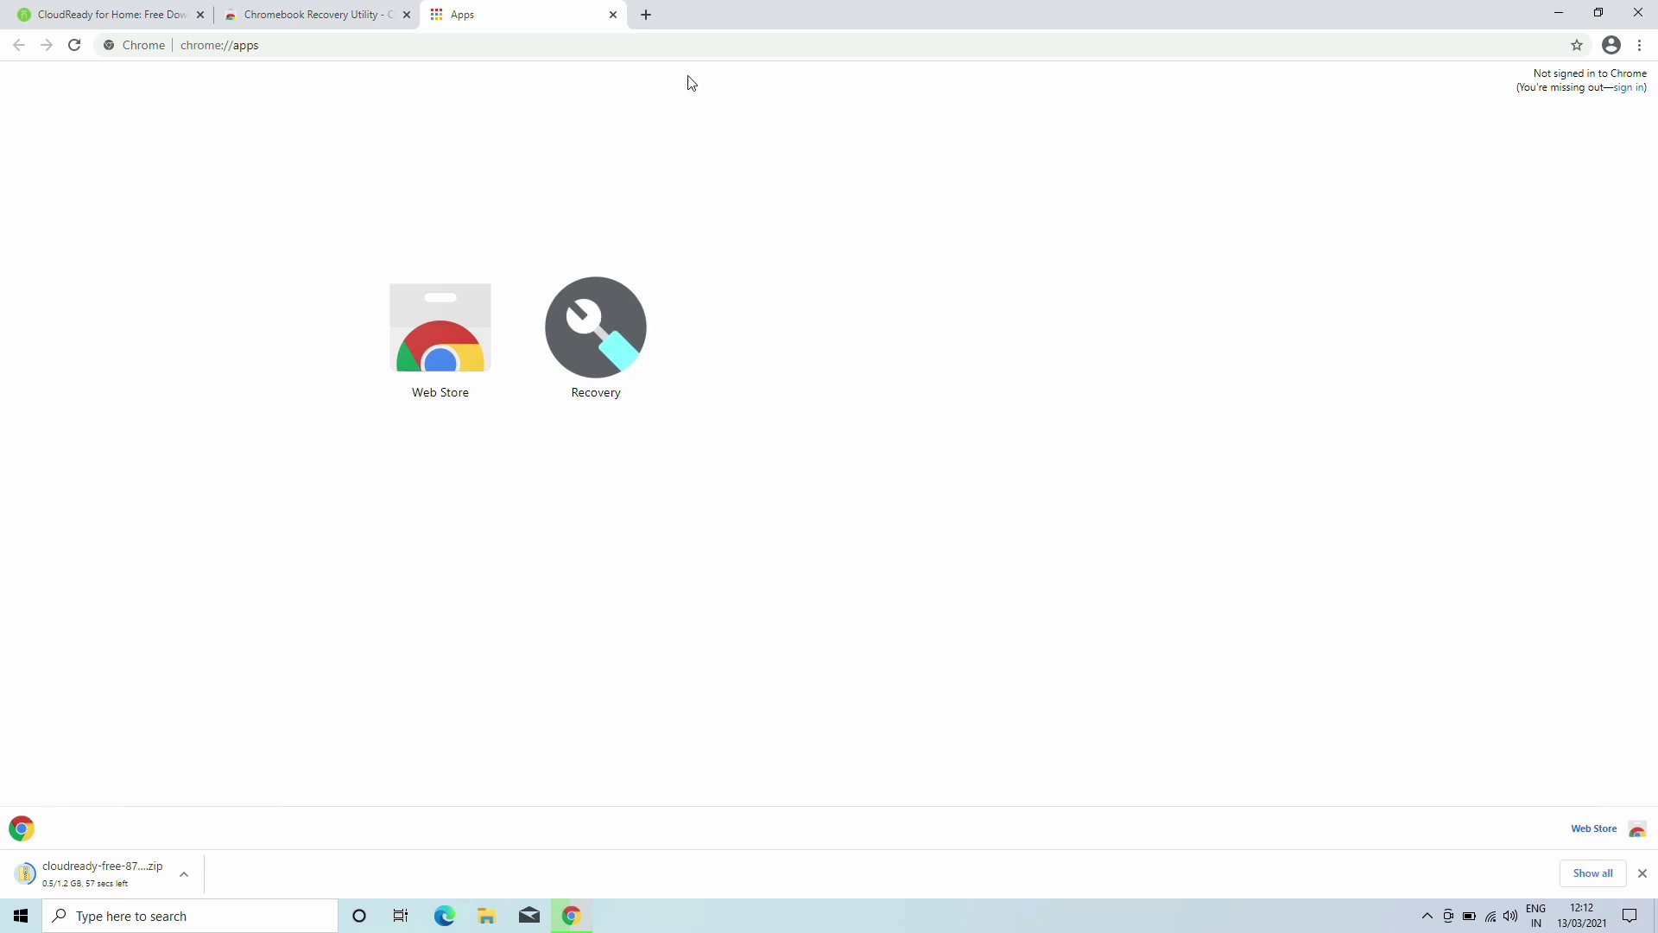
click(612, 15)
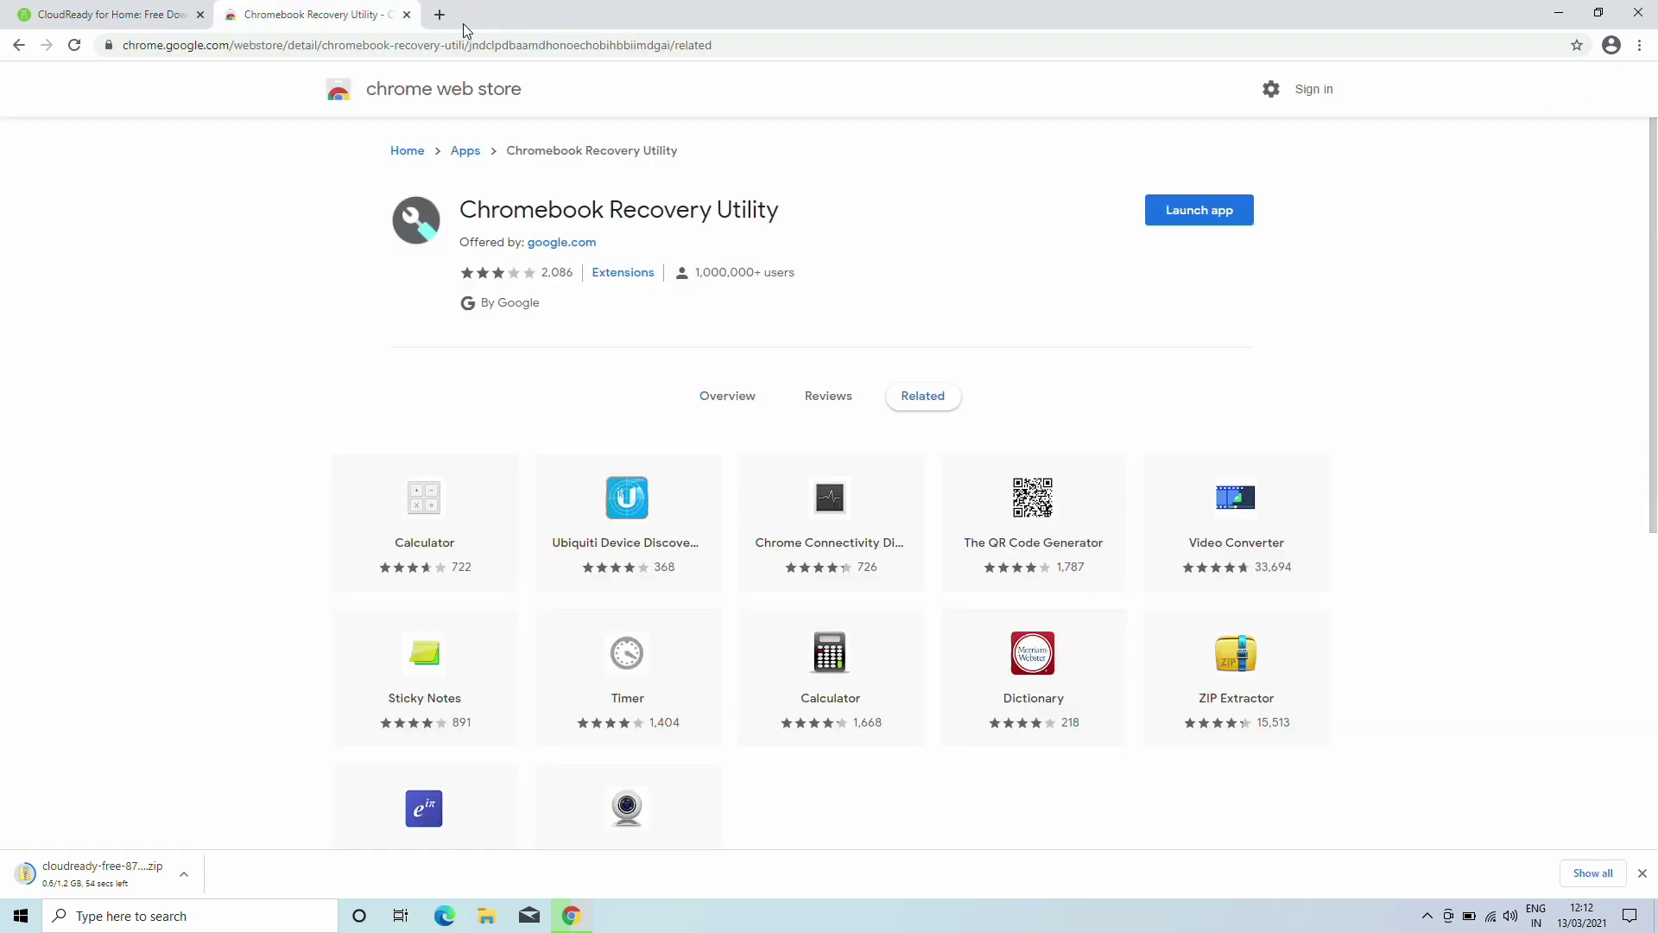
click(406, 14)
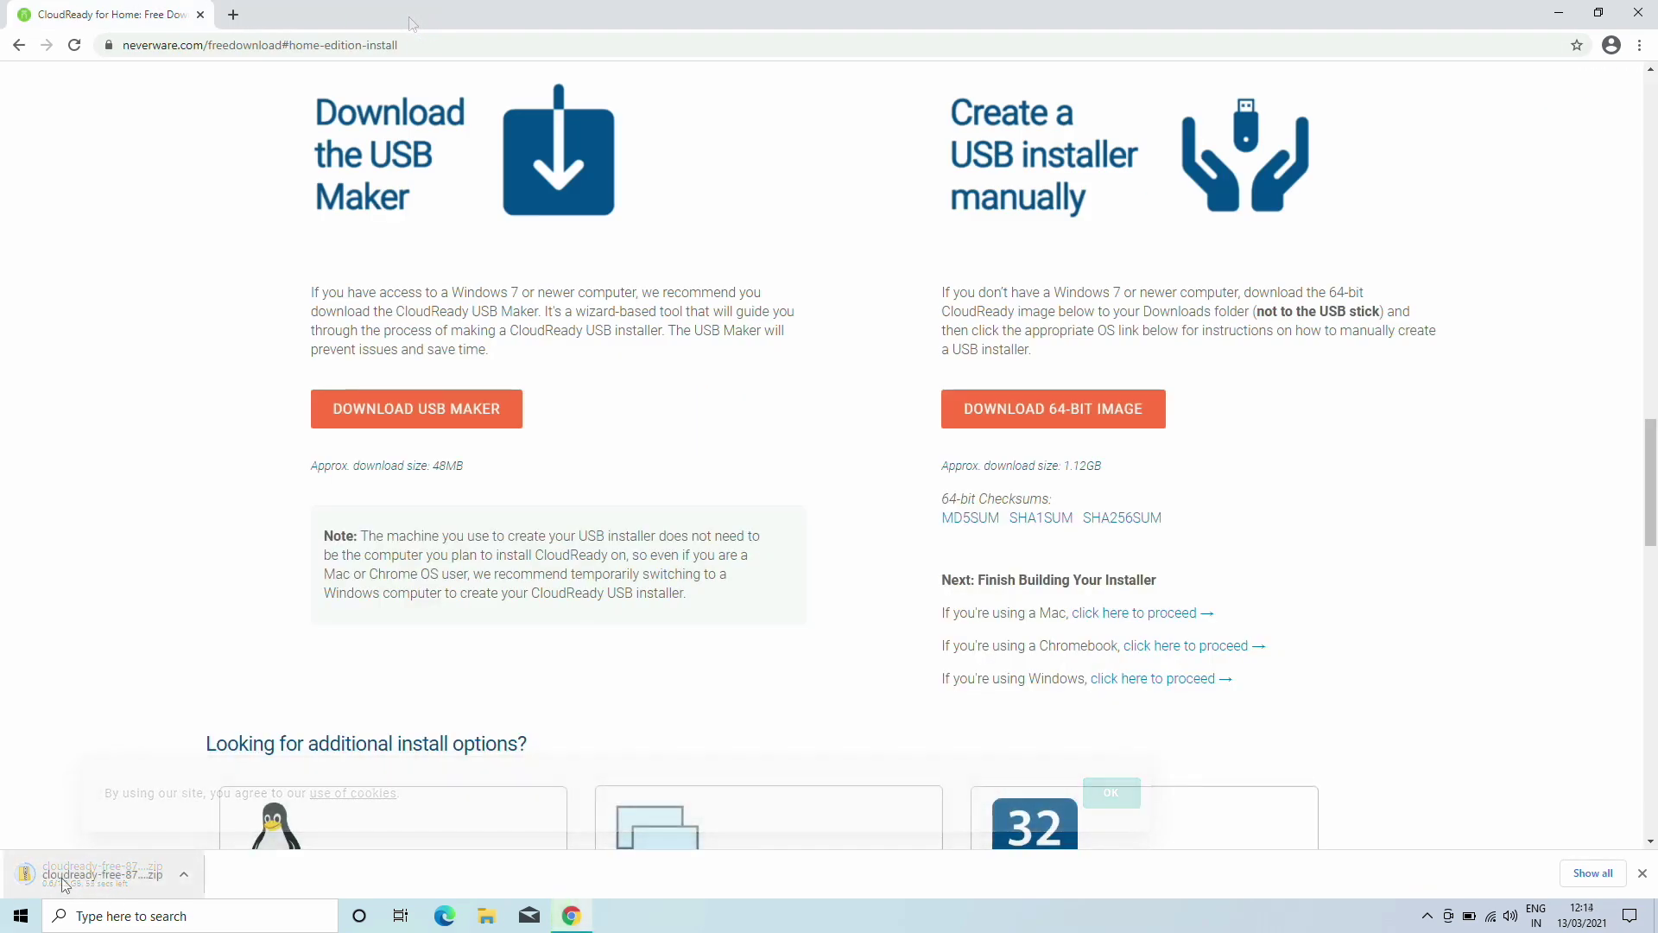
click(1639, 13)
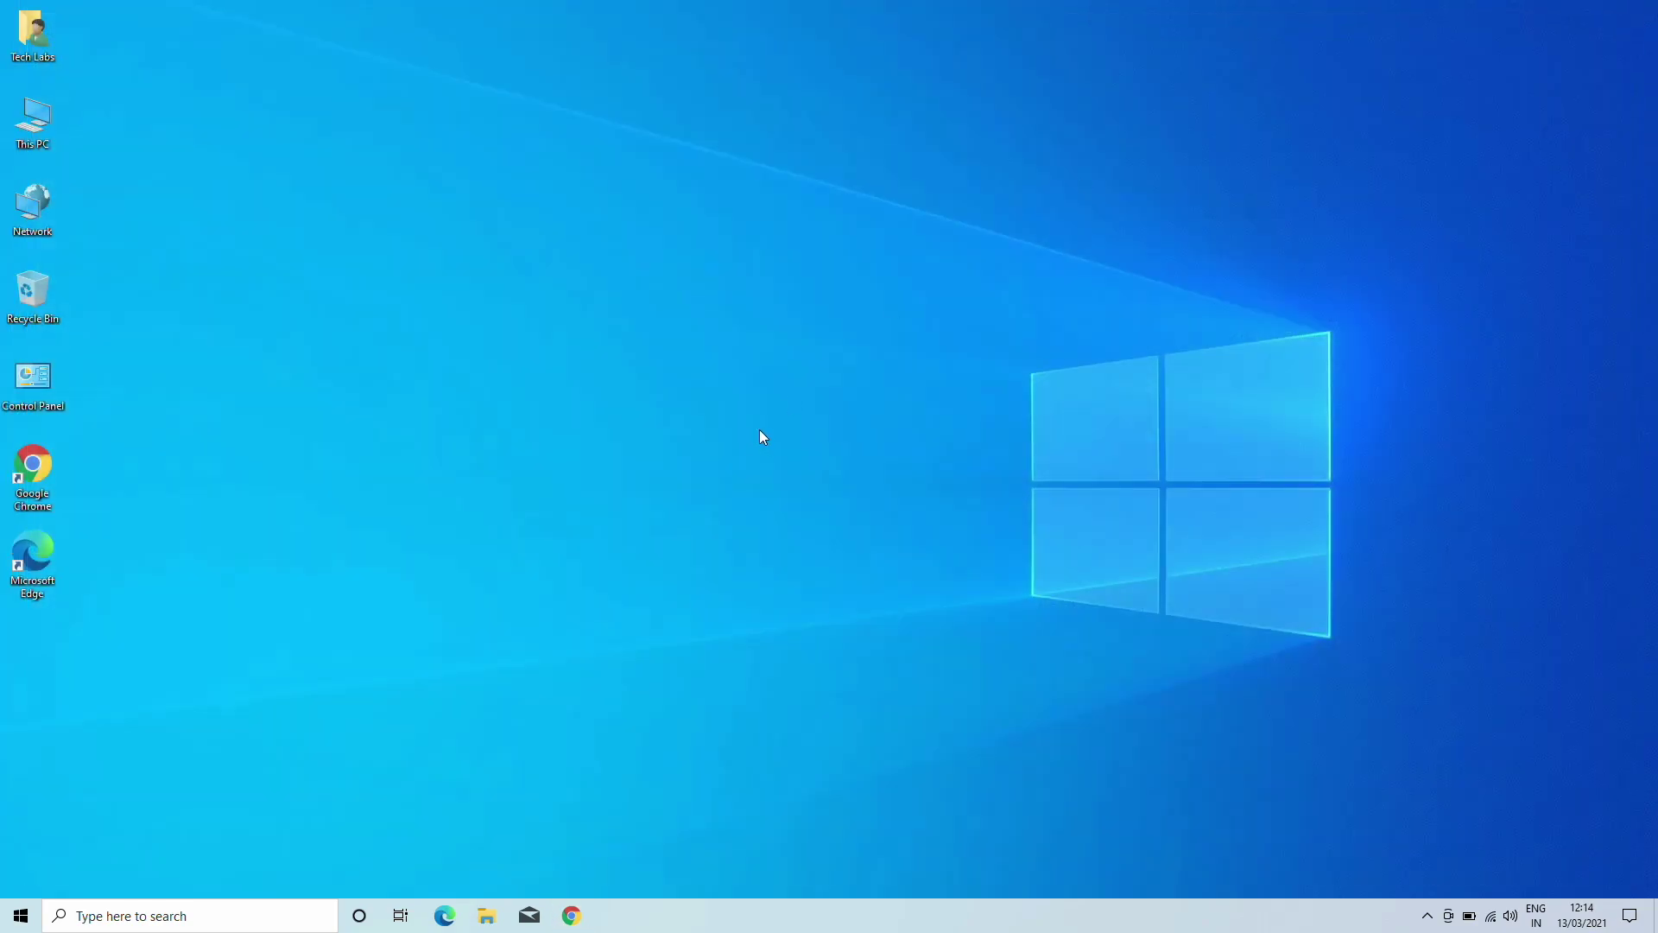
Launch Chromebook Recovery Utility and load the local image cloudready-free-87.4.22-64bit from Downloads
click(21, 915)
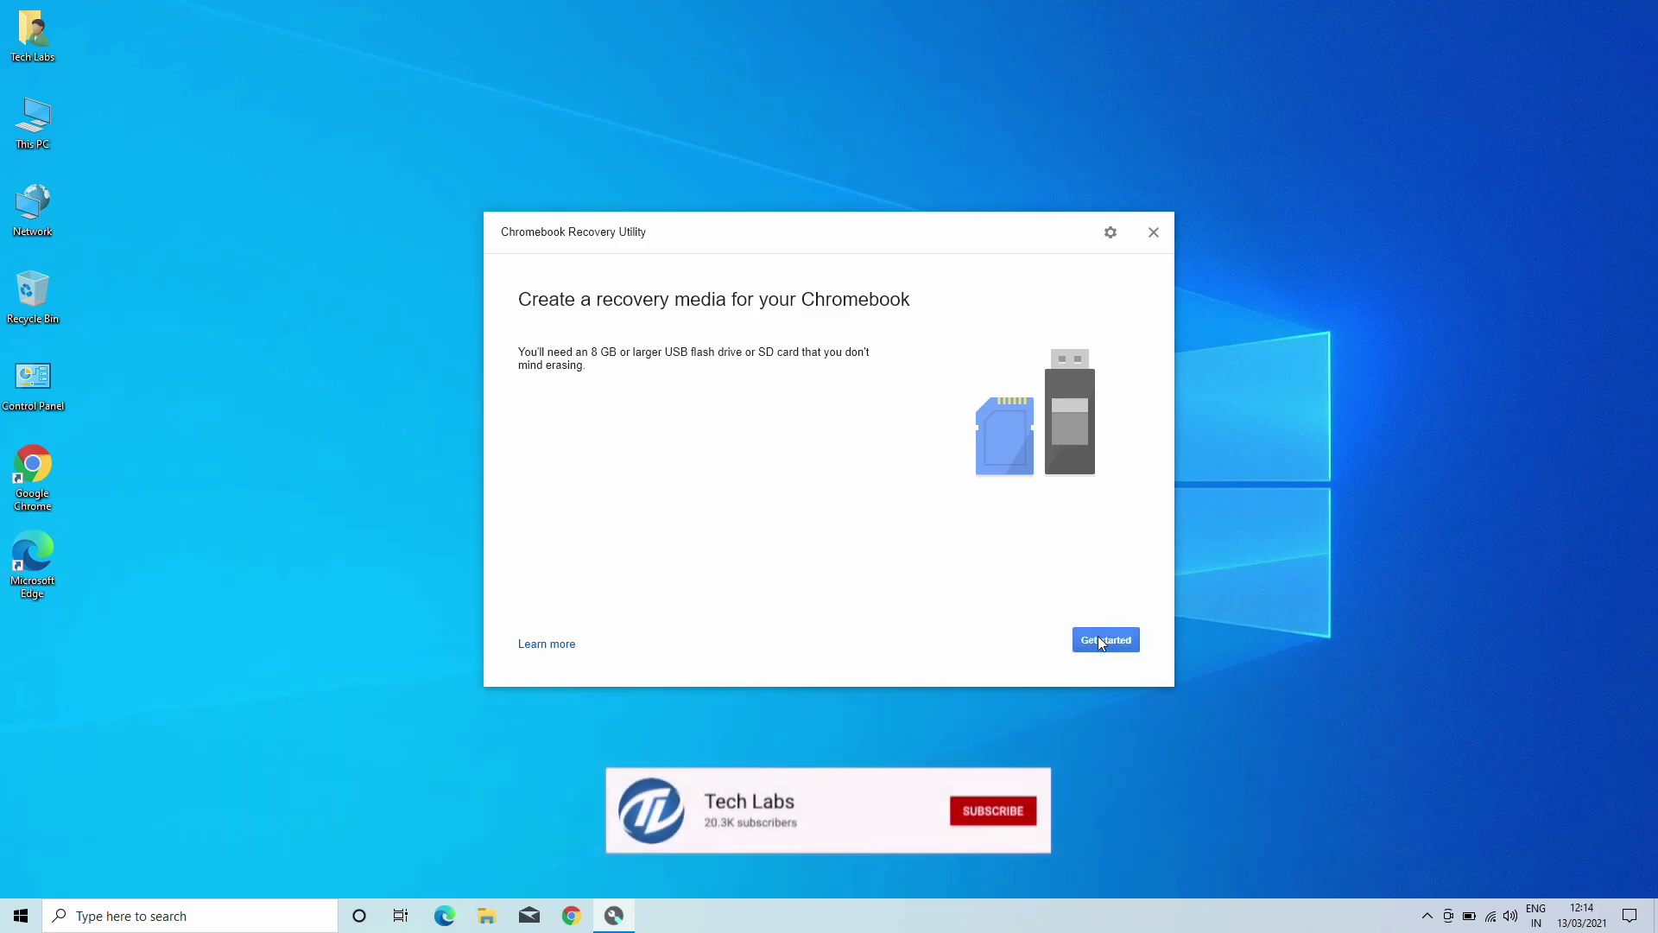
click(1101, 640)
click(1111, 233)
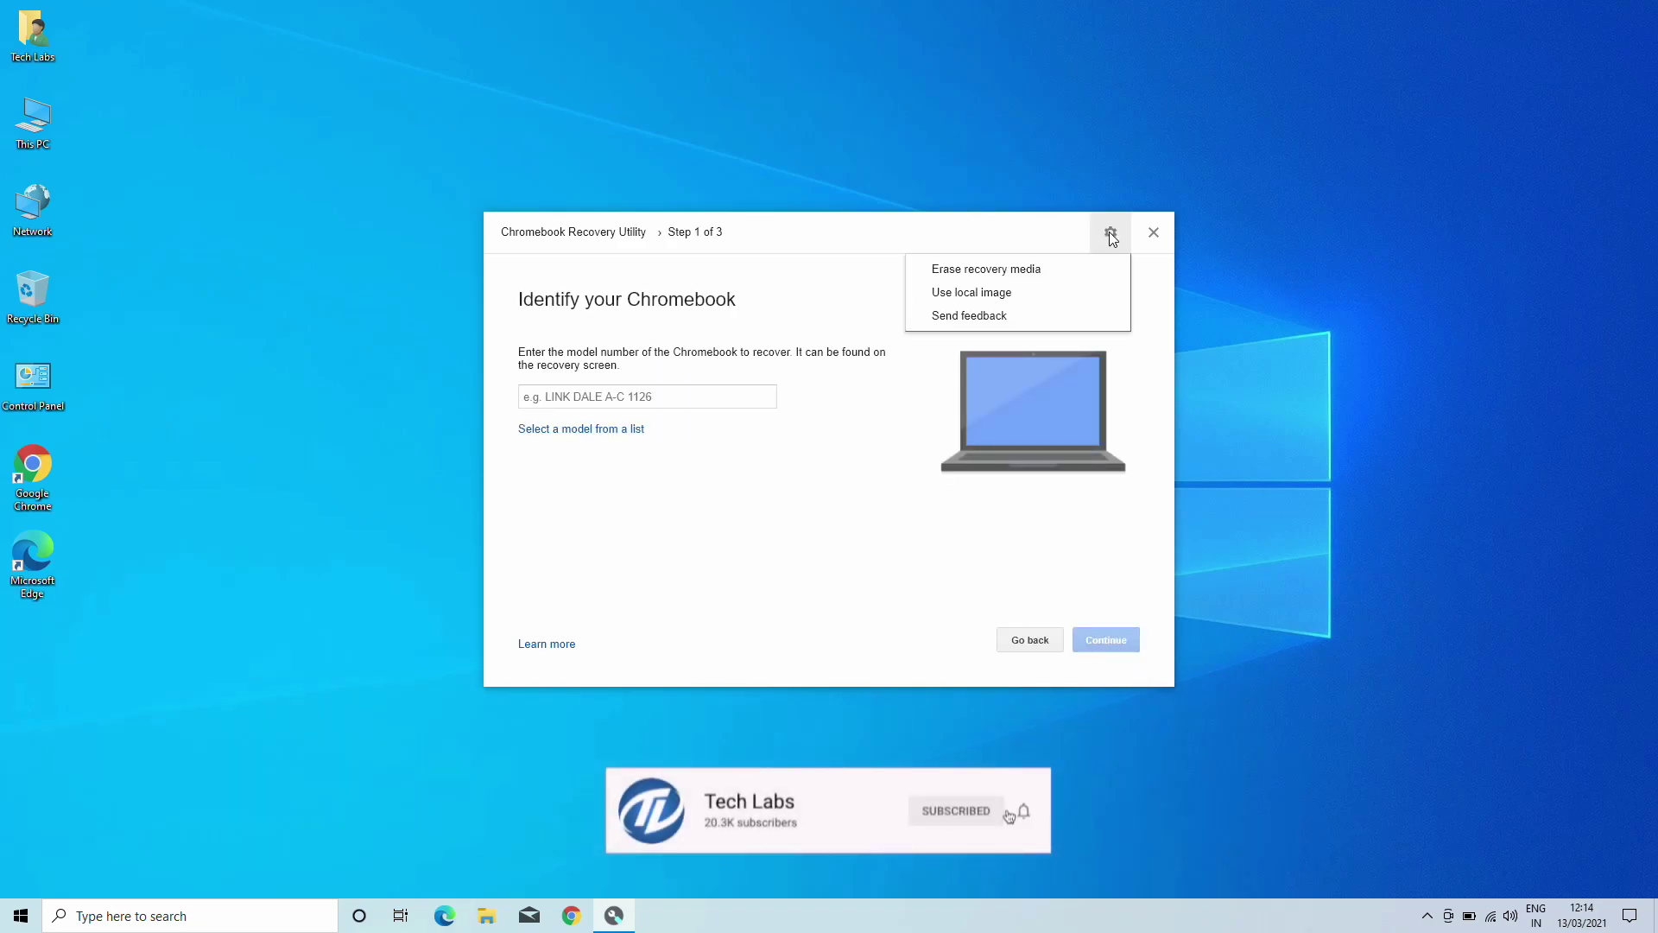
click(999, 294)
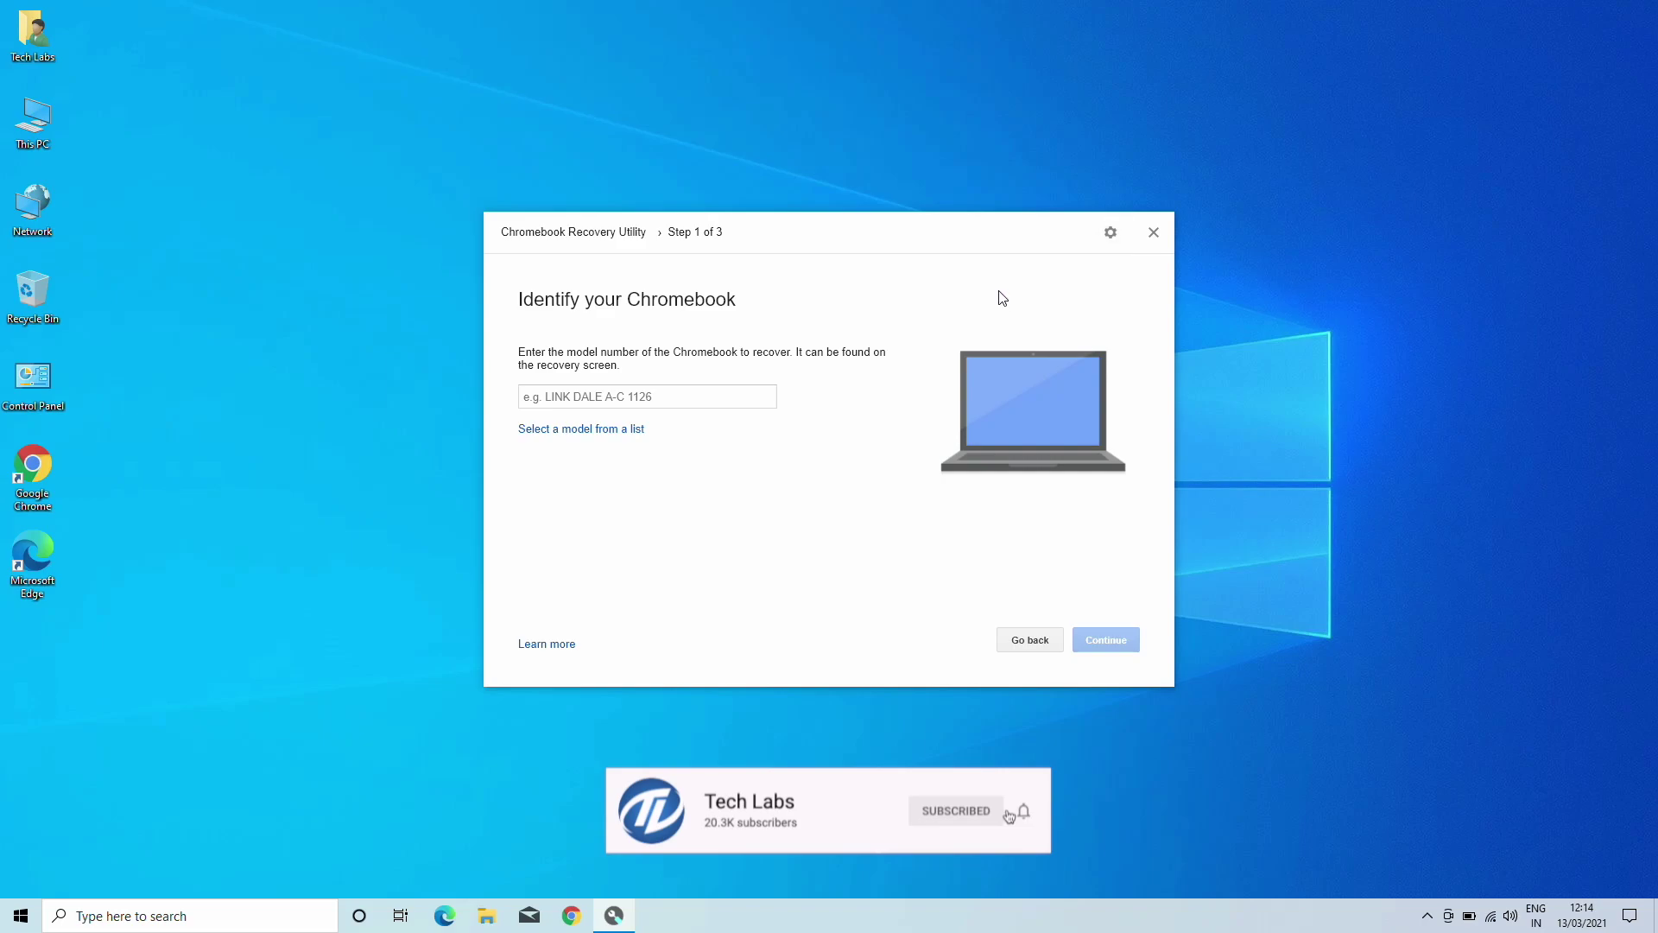
click(562, 366)
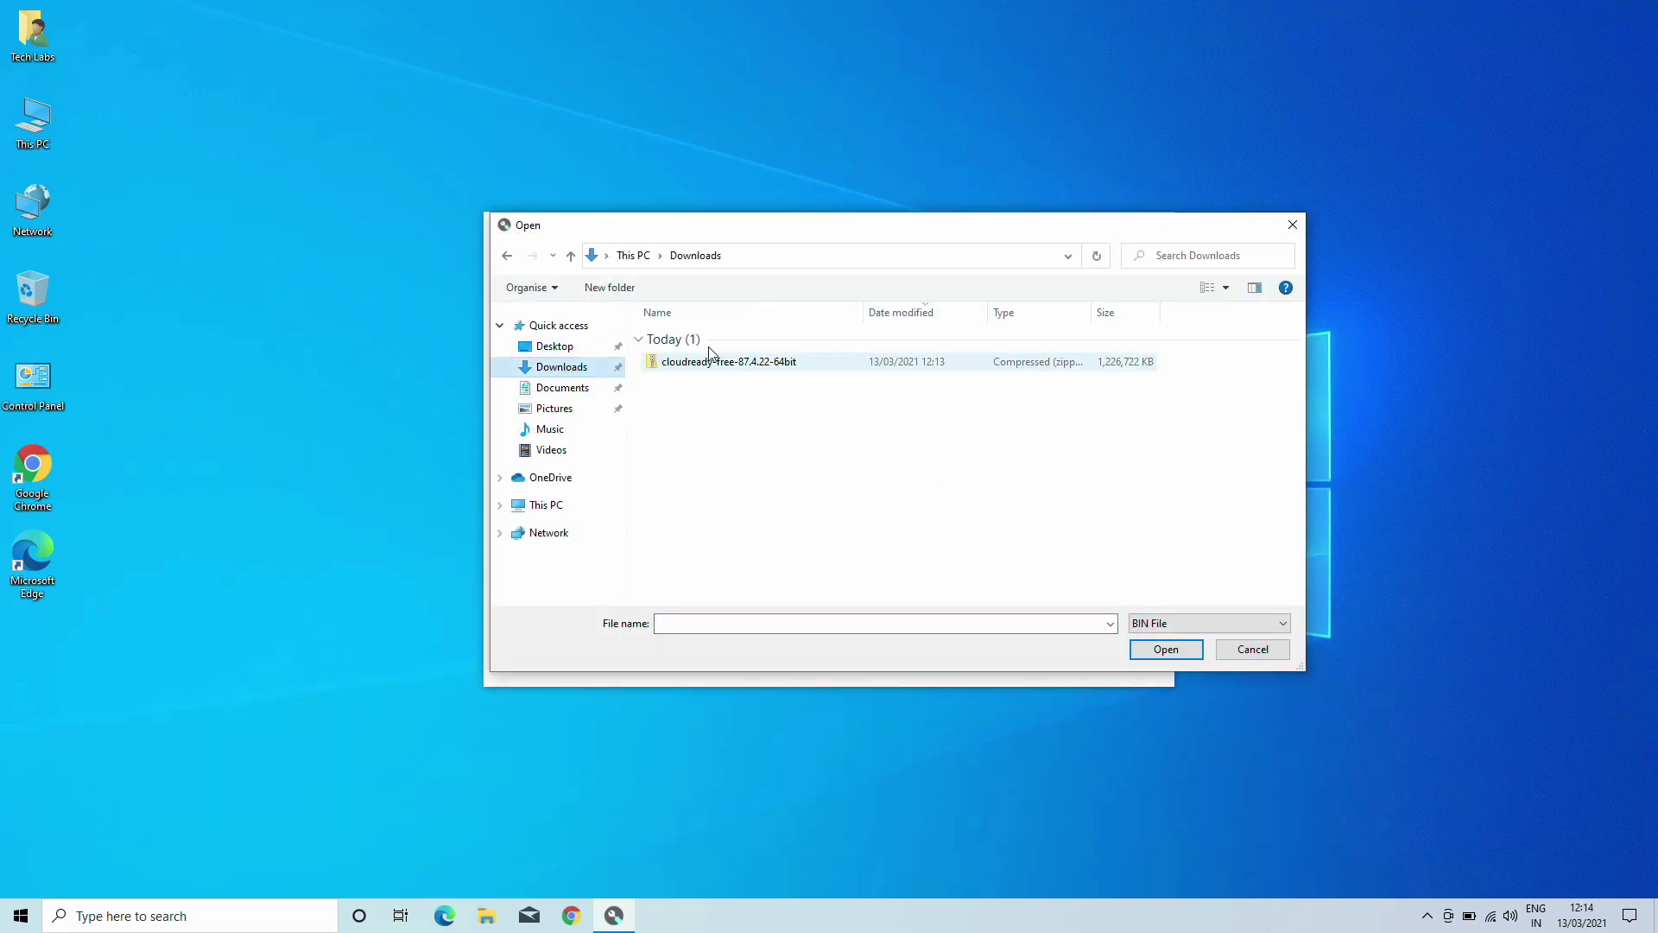
double_click(748, 362)
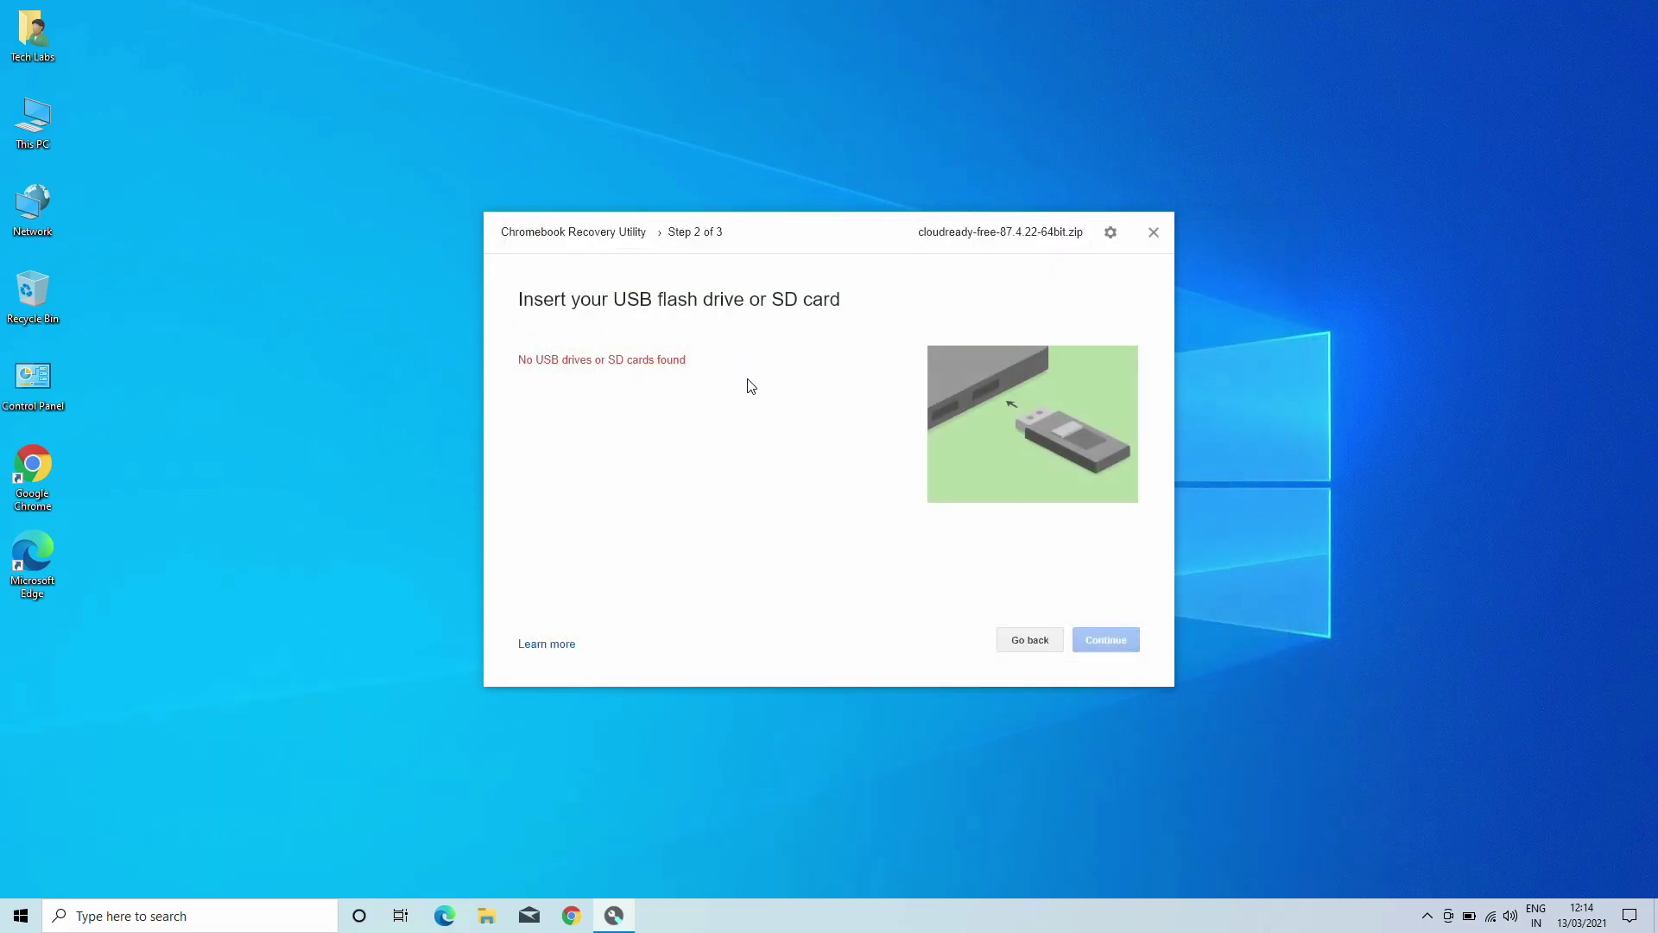
Choose the SanDisk Ultra Fit - 14.3 GB drive as the recovery media and continue, dismissing the AutoPlay notification
click(667, 386)
click(667, 393)
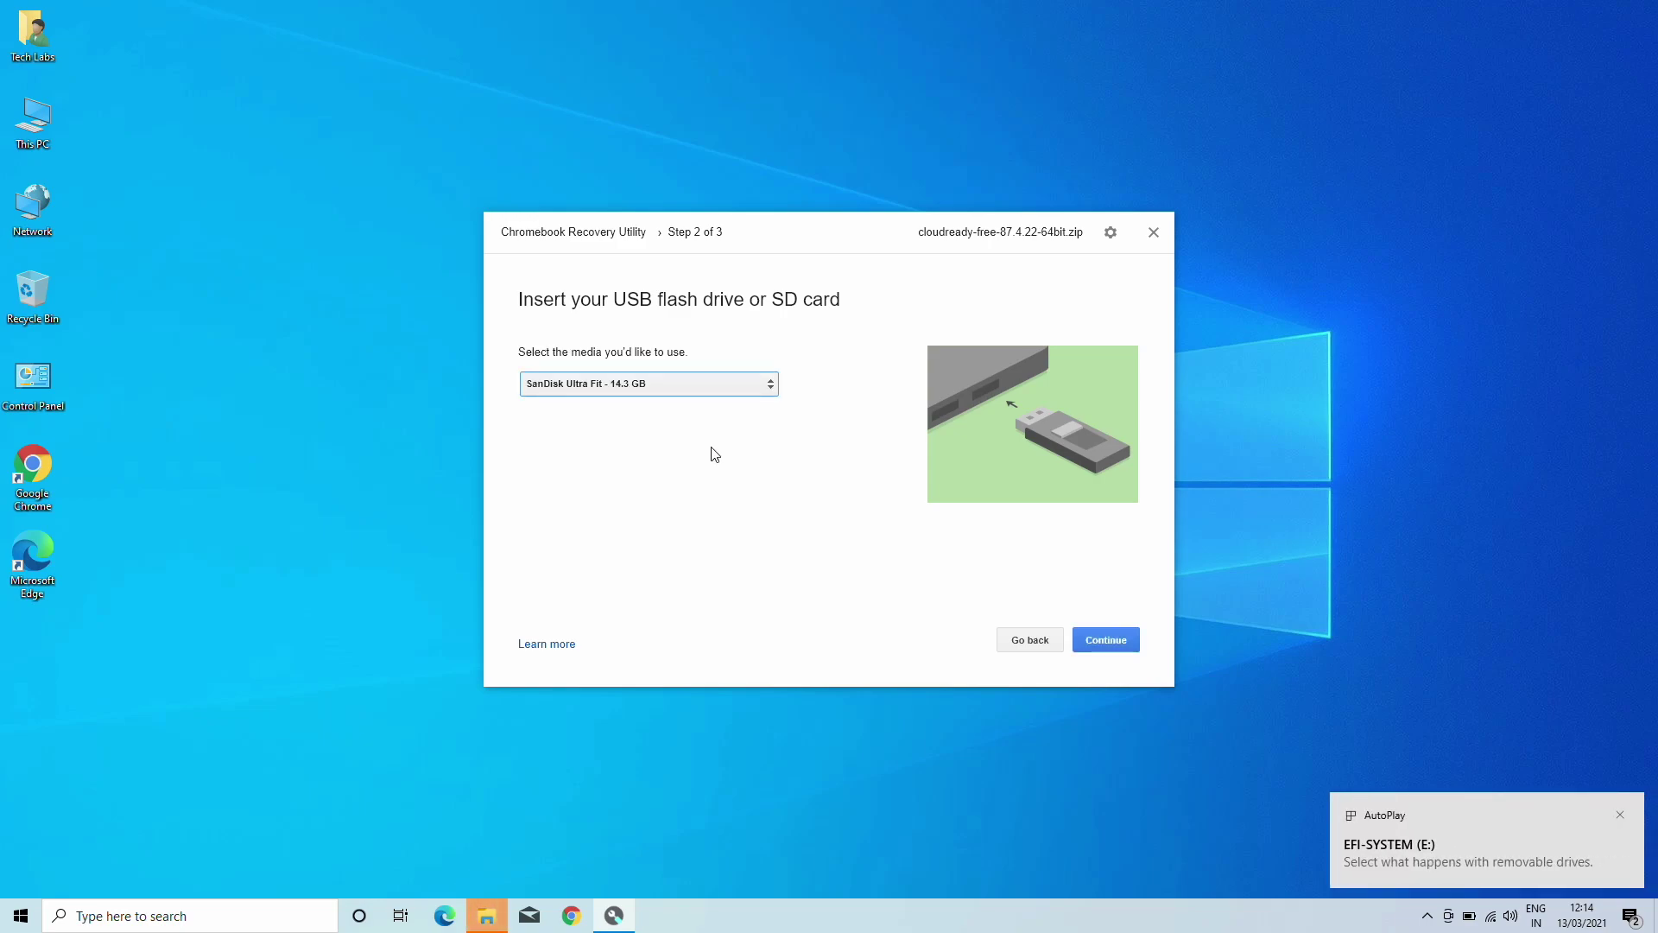
click(1620, 814)
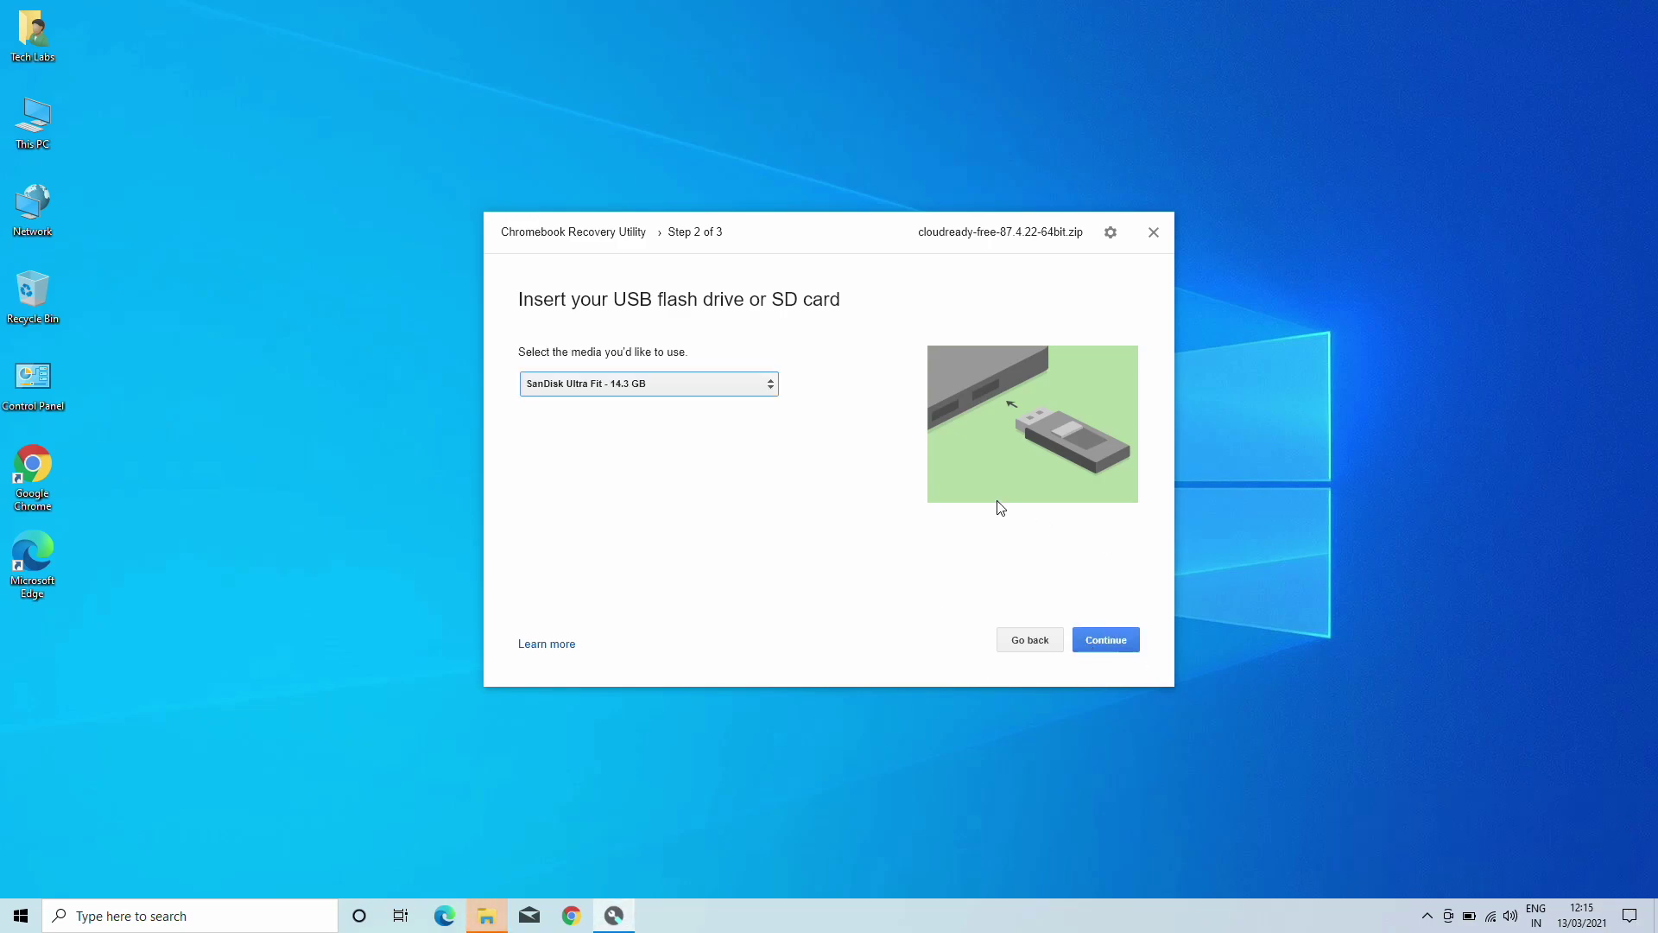
click(1106, 646)
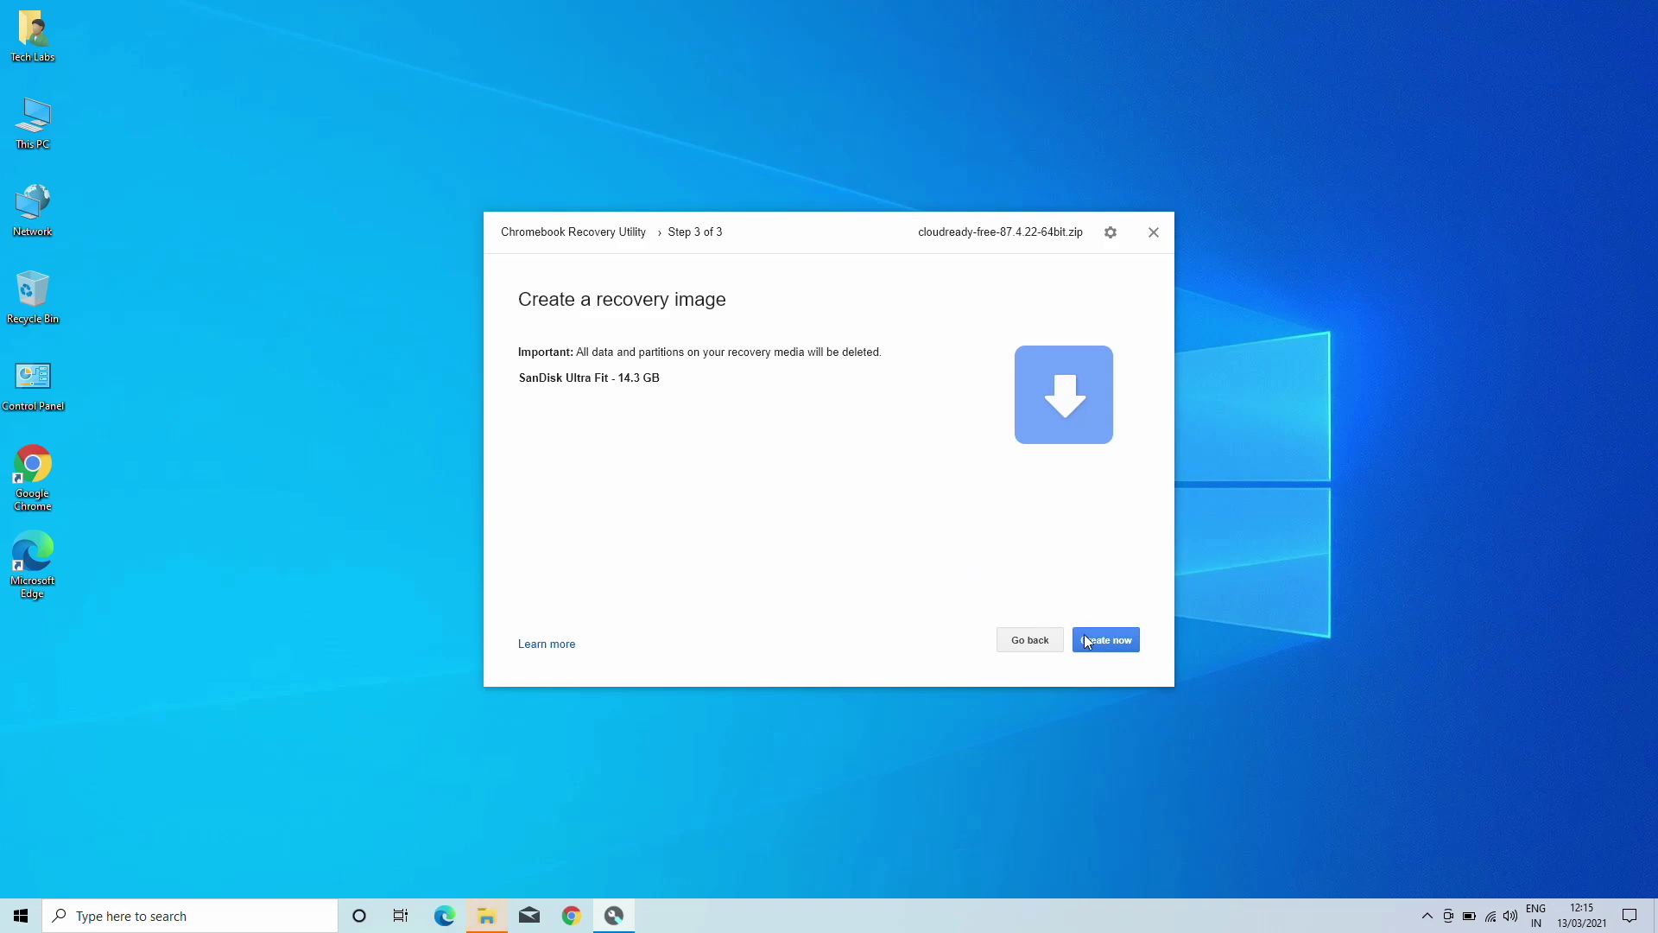
Create the recovery image on the USB drive, allowing Google Chrome to make changes to the device, and finish the utility
click(1122, 640)
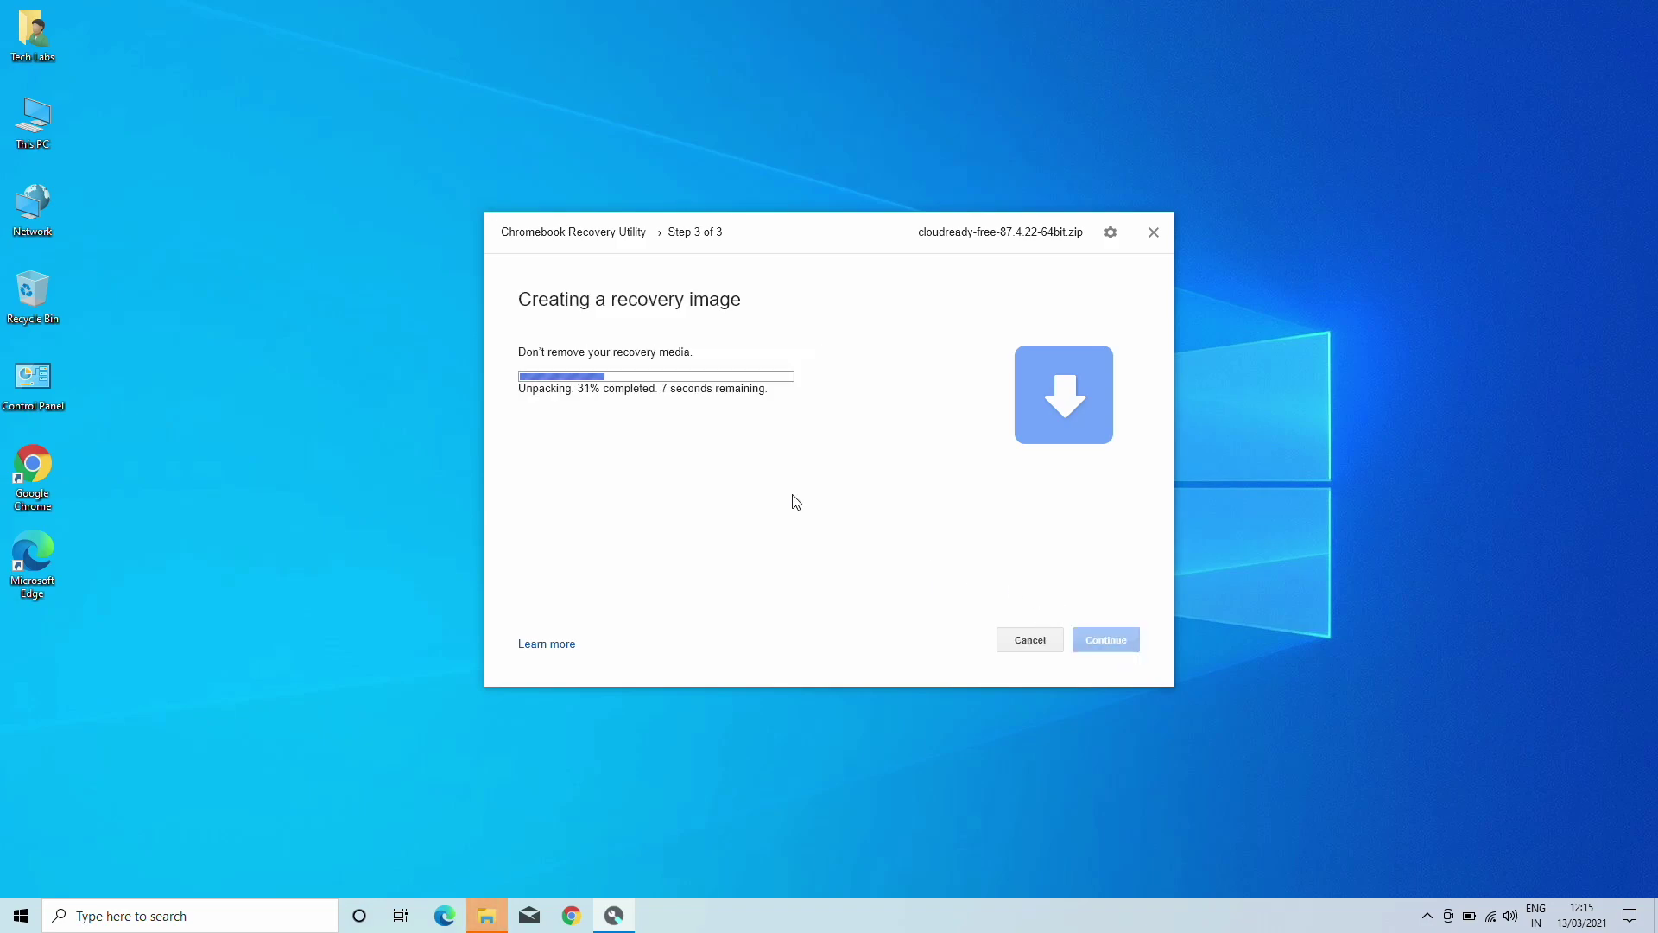
click(942, 481)
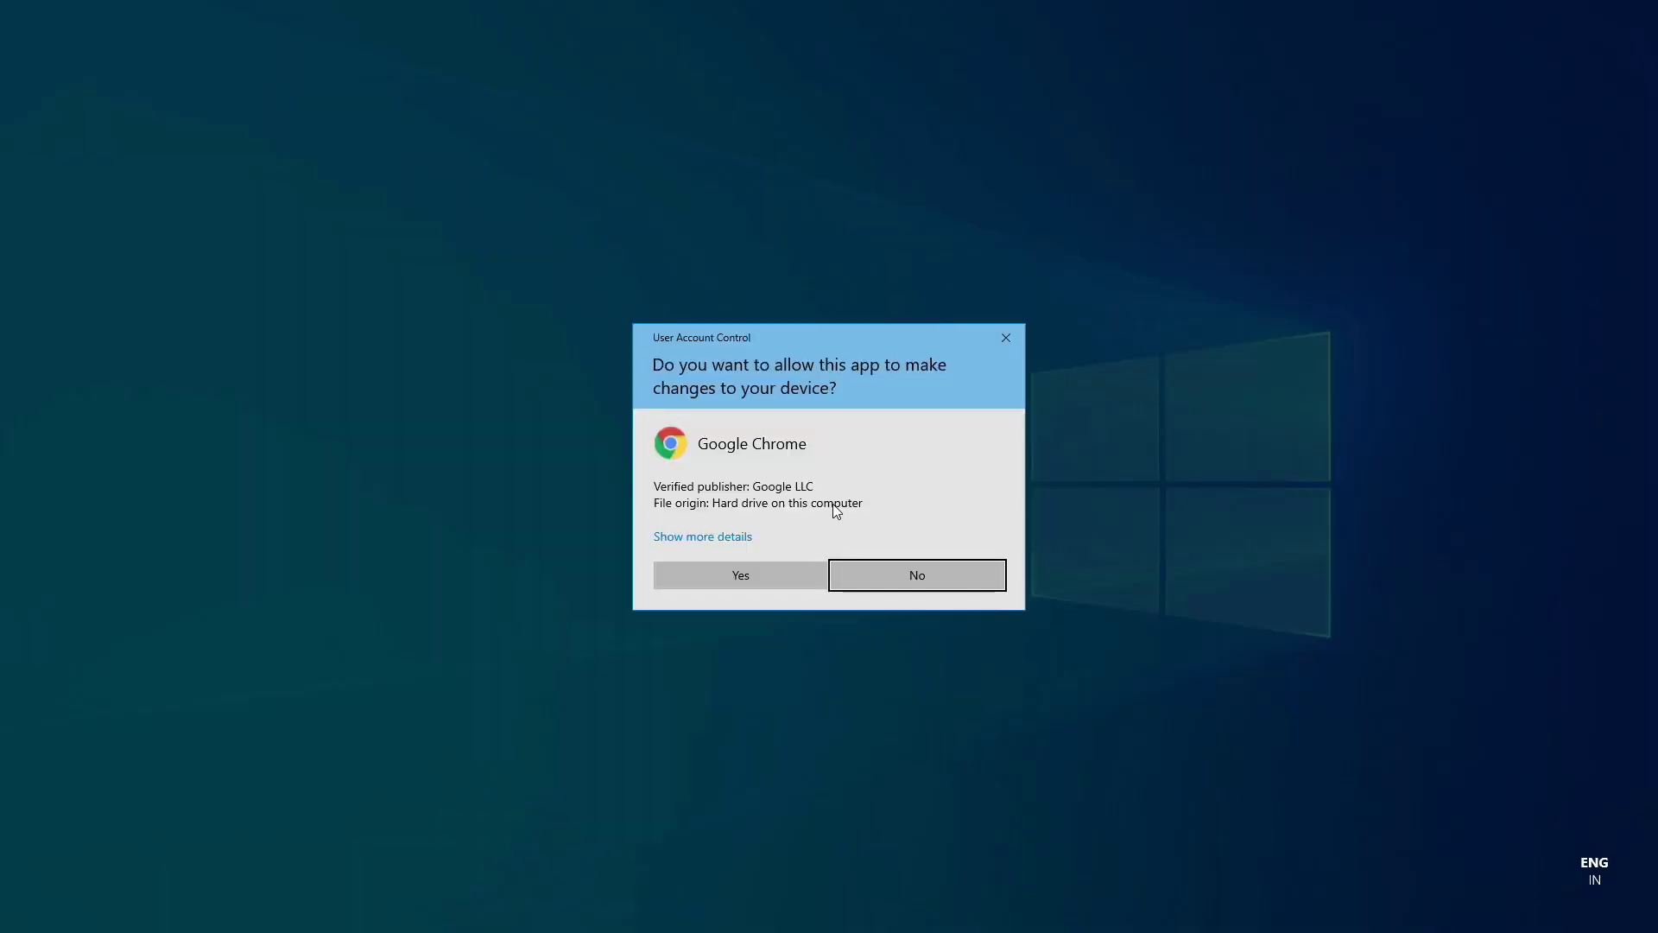
click(758, 573)
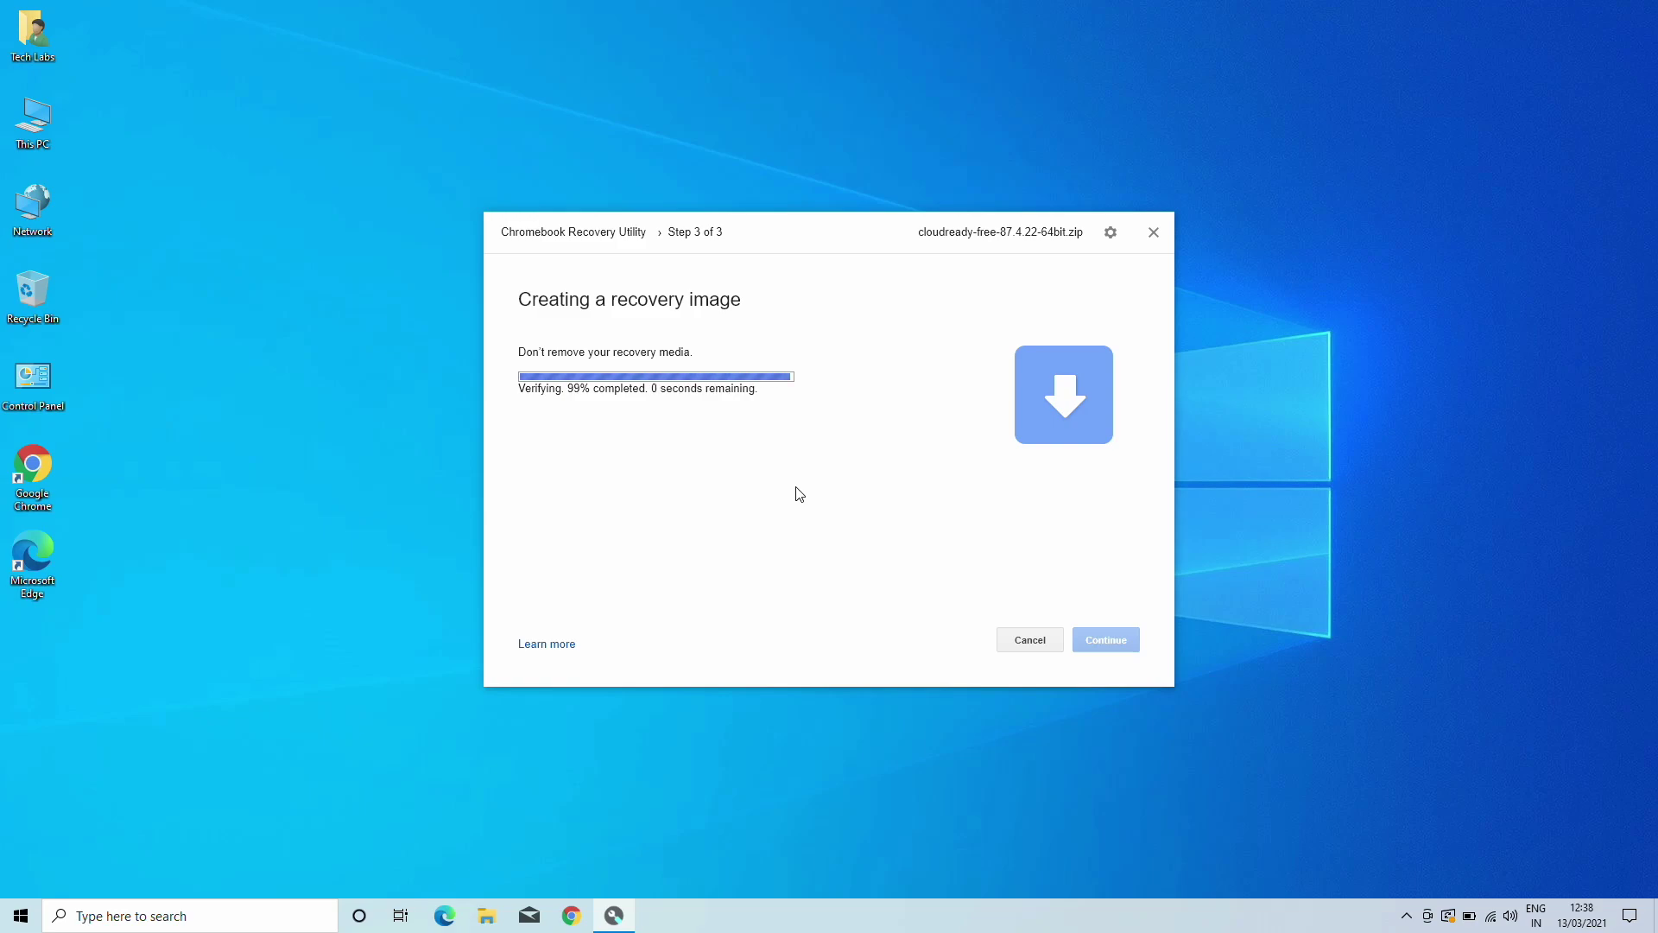
click(1109, 640)
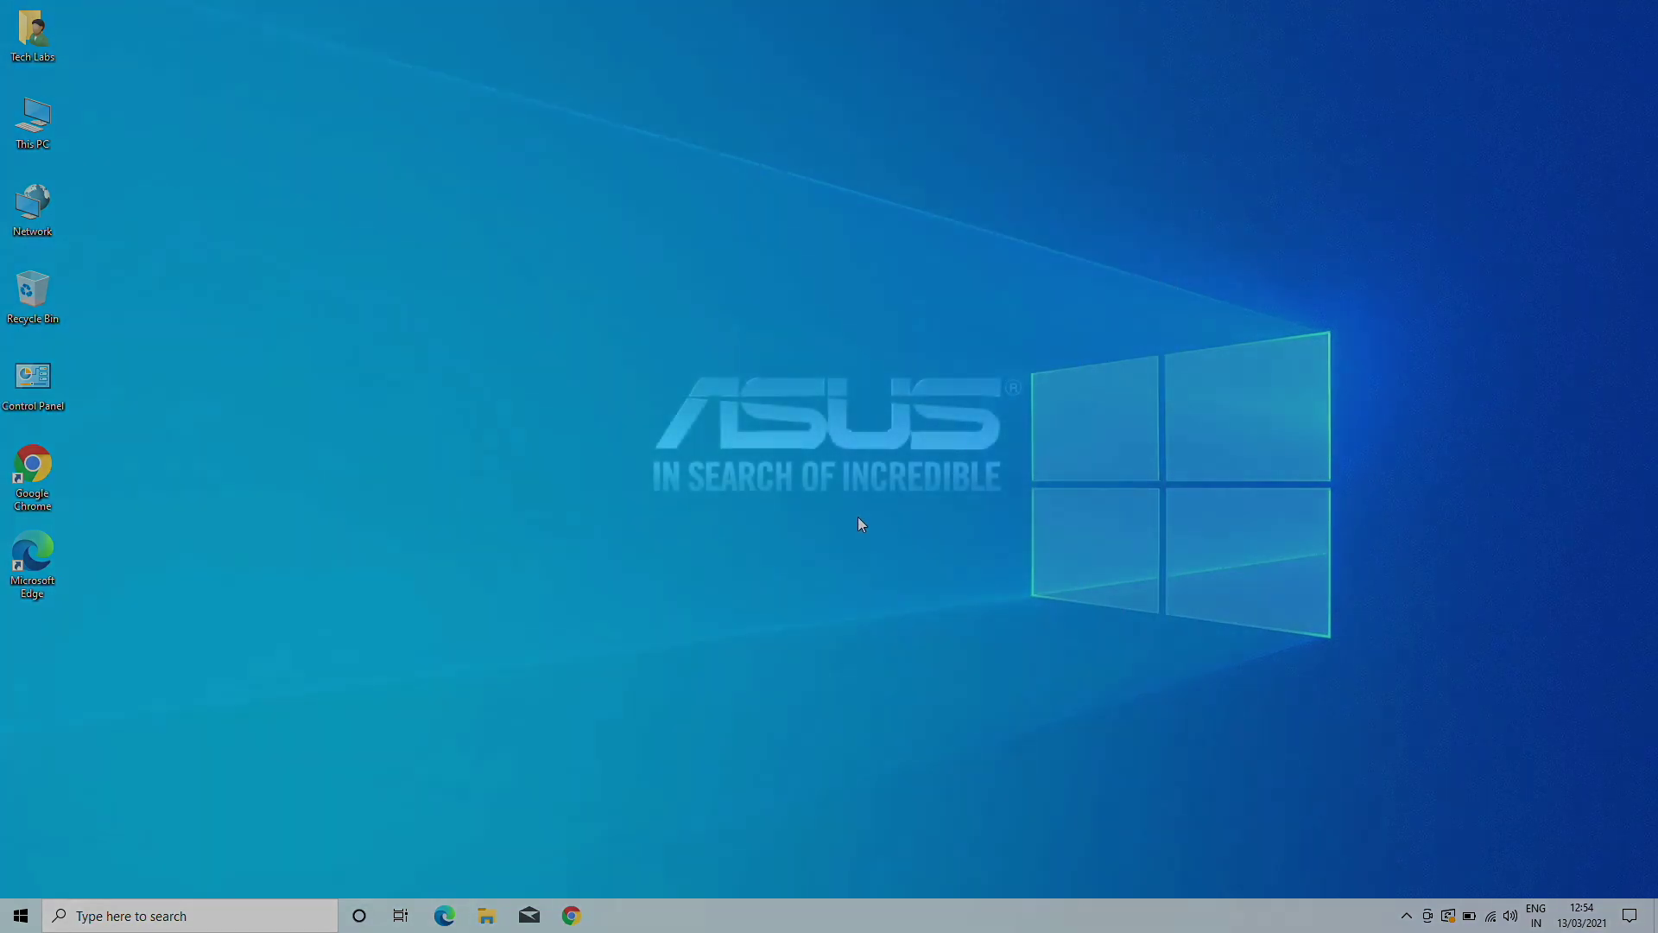
Boot the computer from the first "UEFI: SanDisk, Partition 27" boot device
right_click(858, 517)
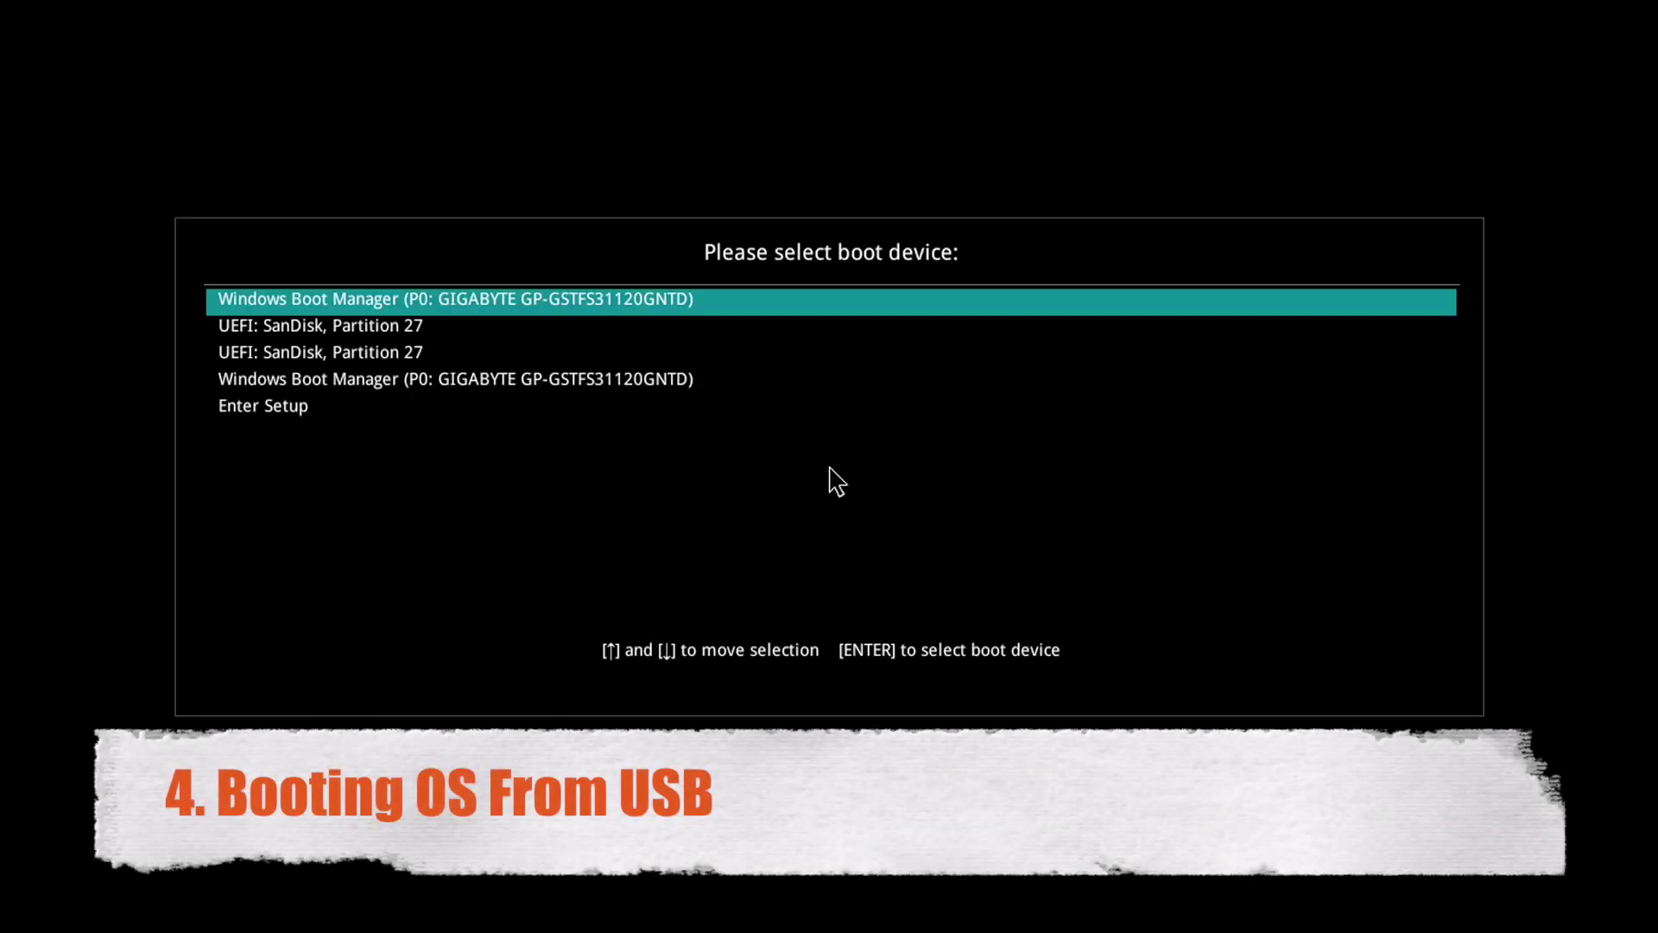
key(Down)
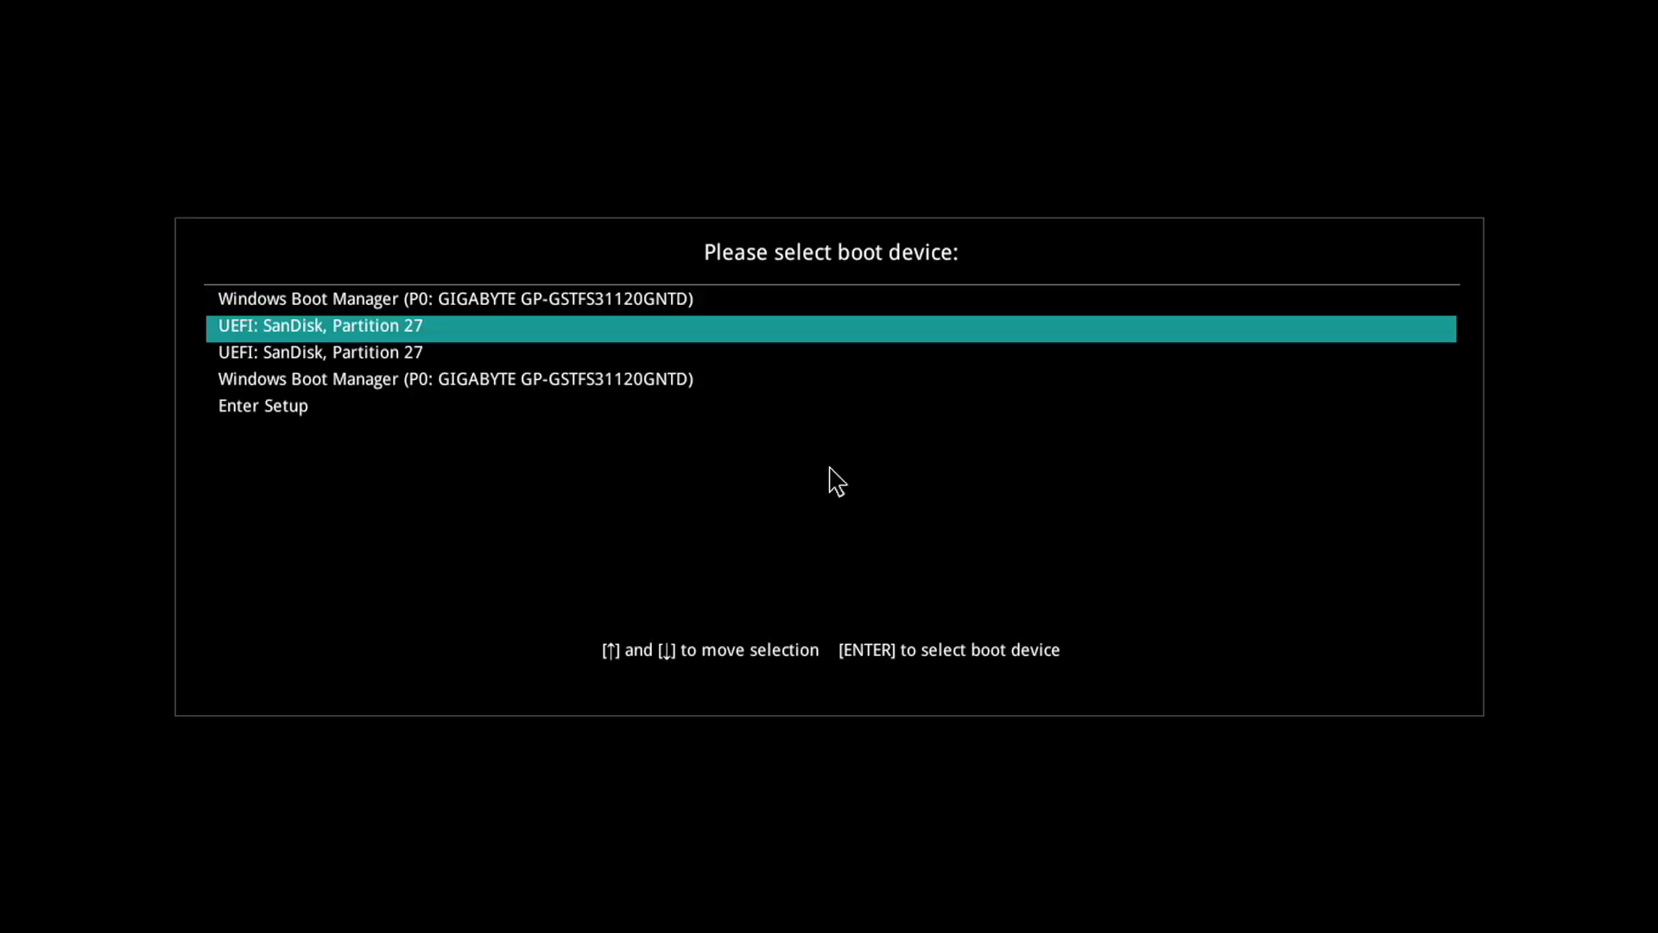
key(Return)
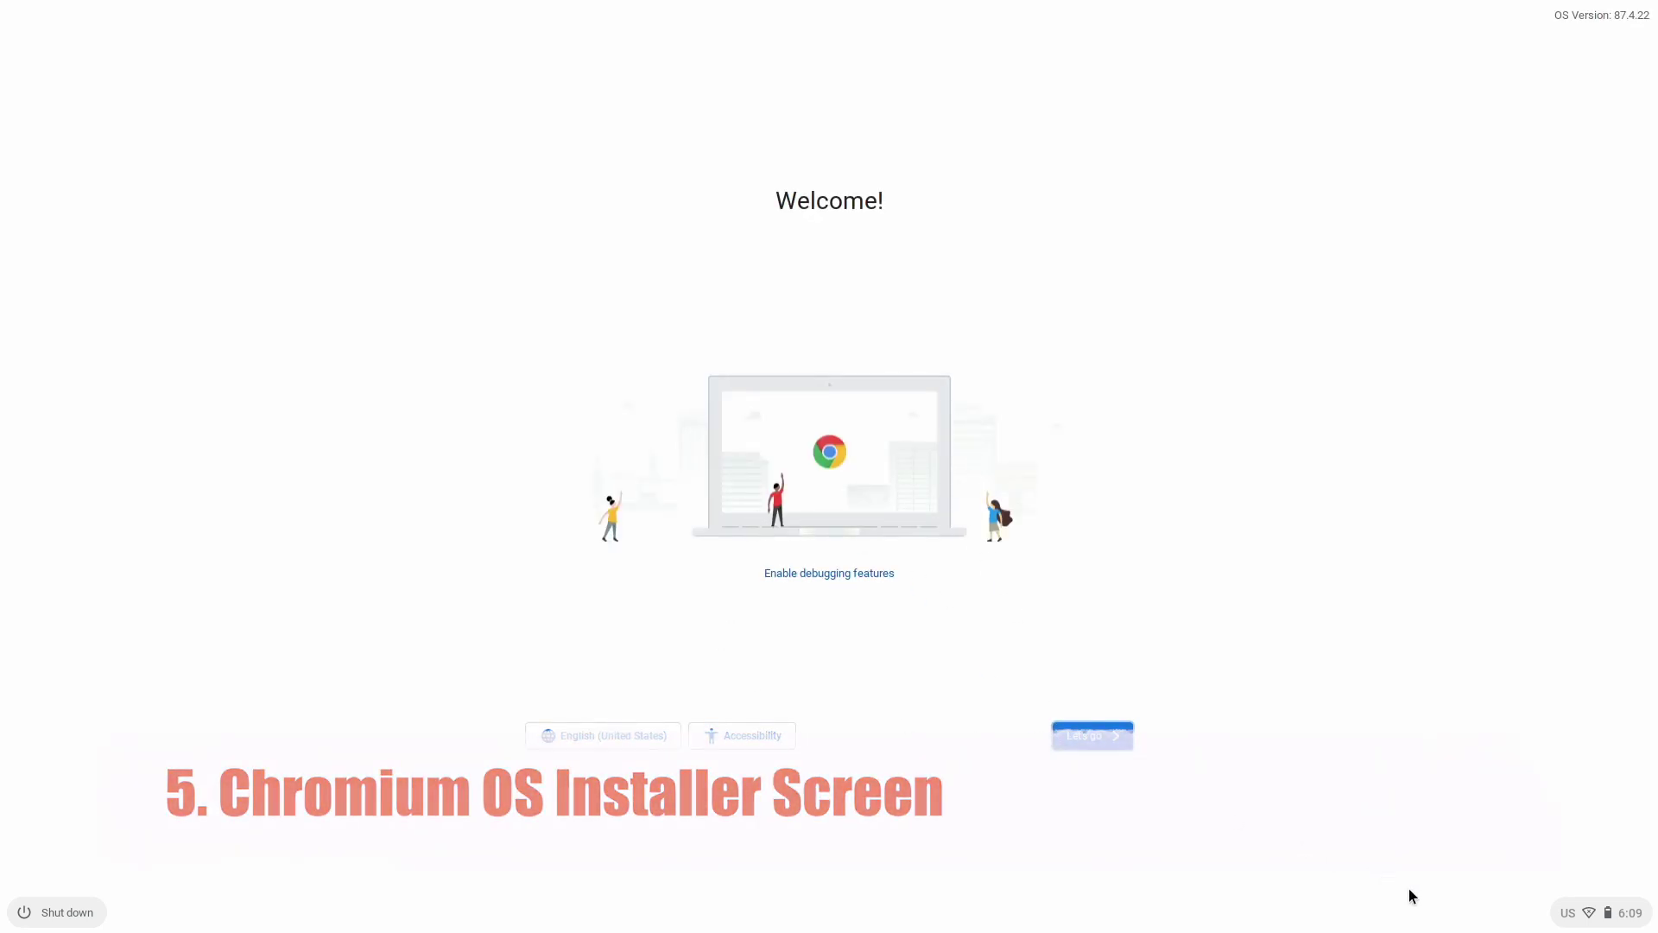
Start the CloudReady installer from the welcome screen and confirm erasing the hard drive to install CloudReady
click(1581, 917)
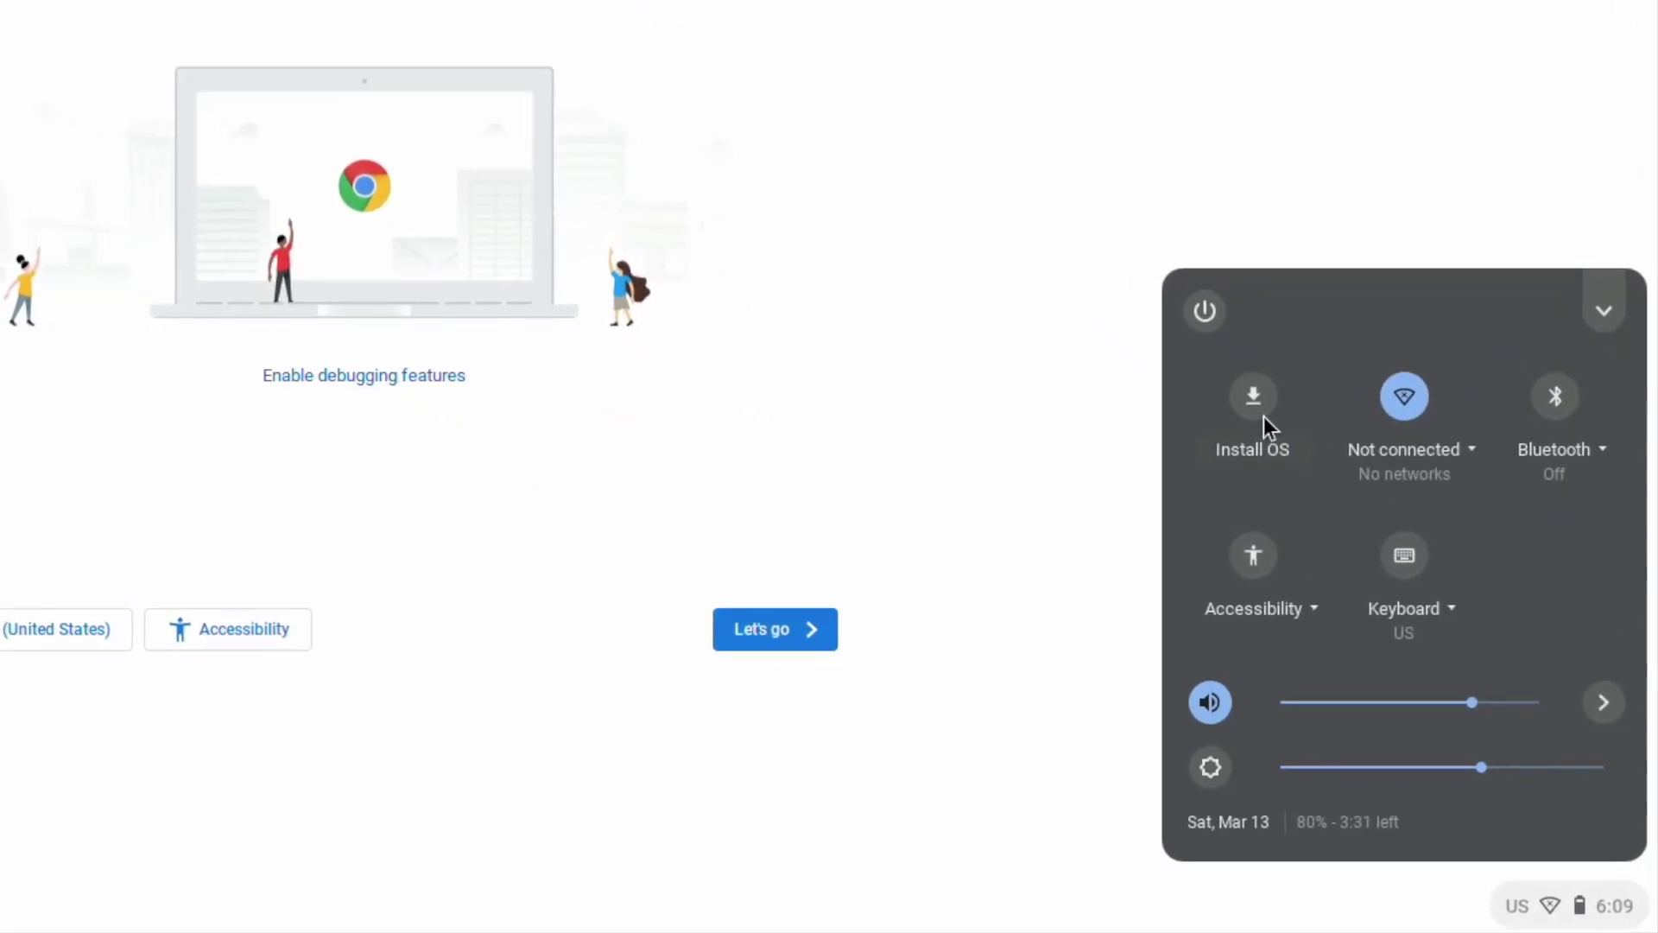
click(1290, 444)
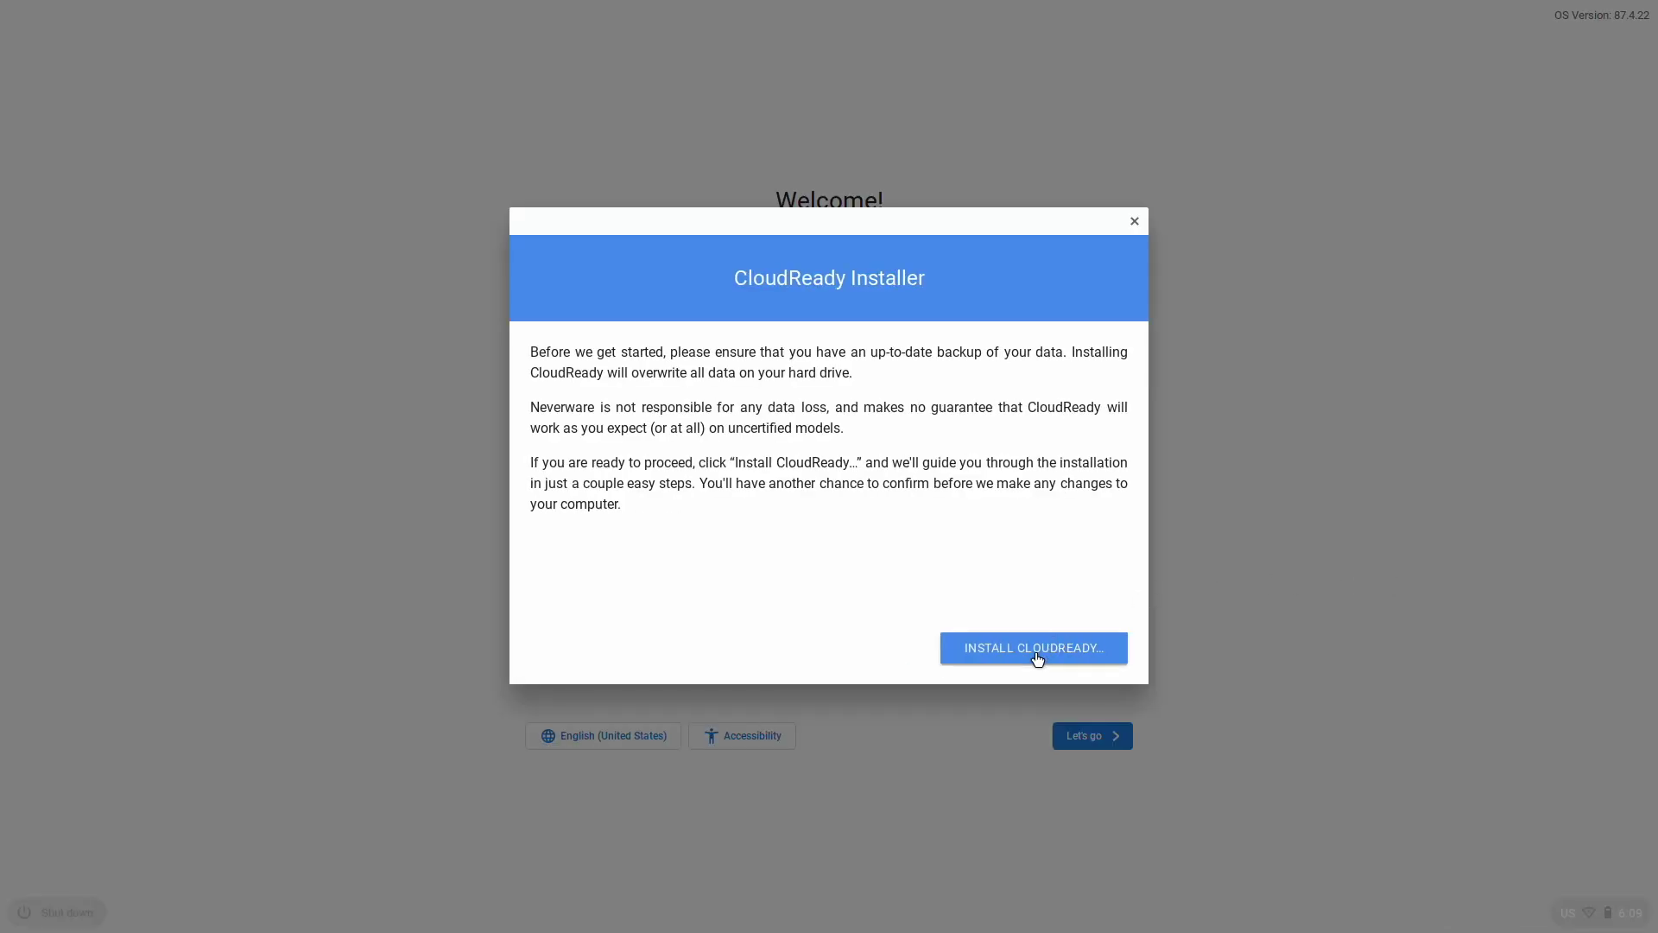
click(1038, 659)
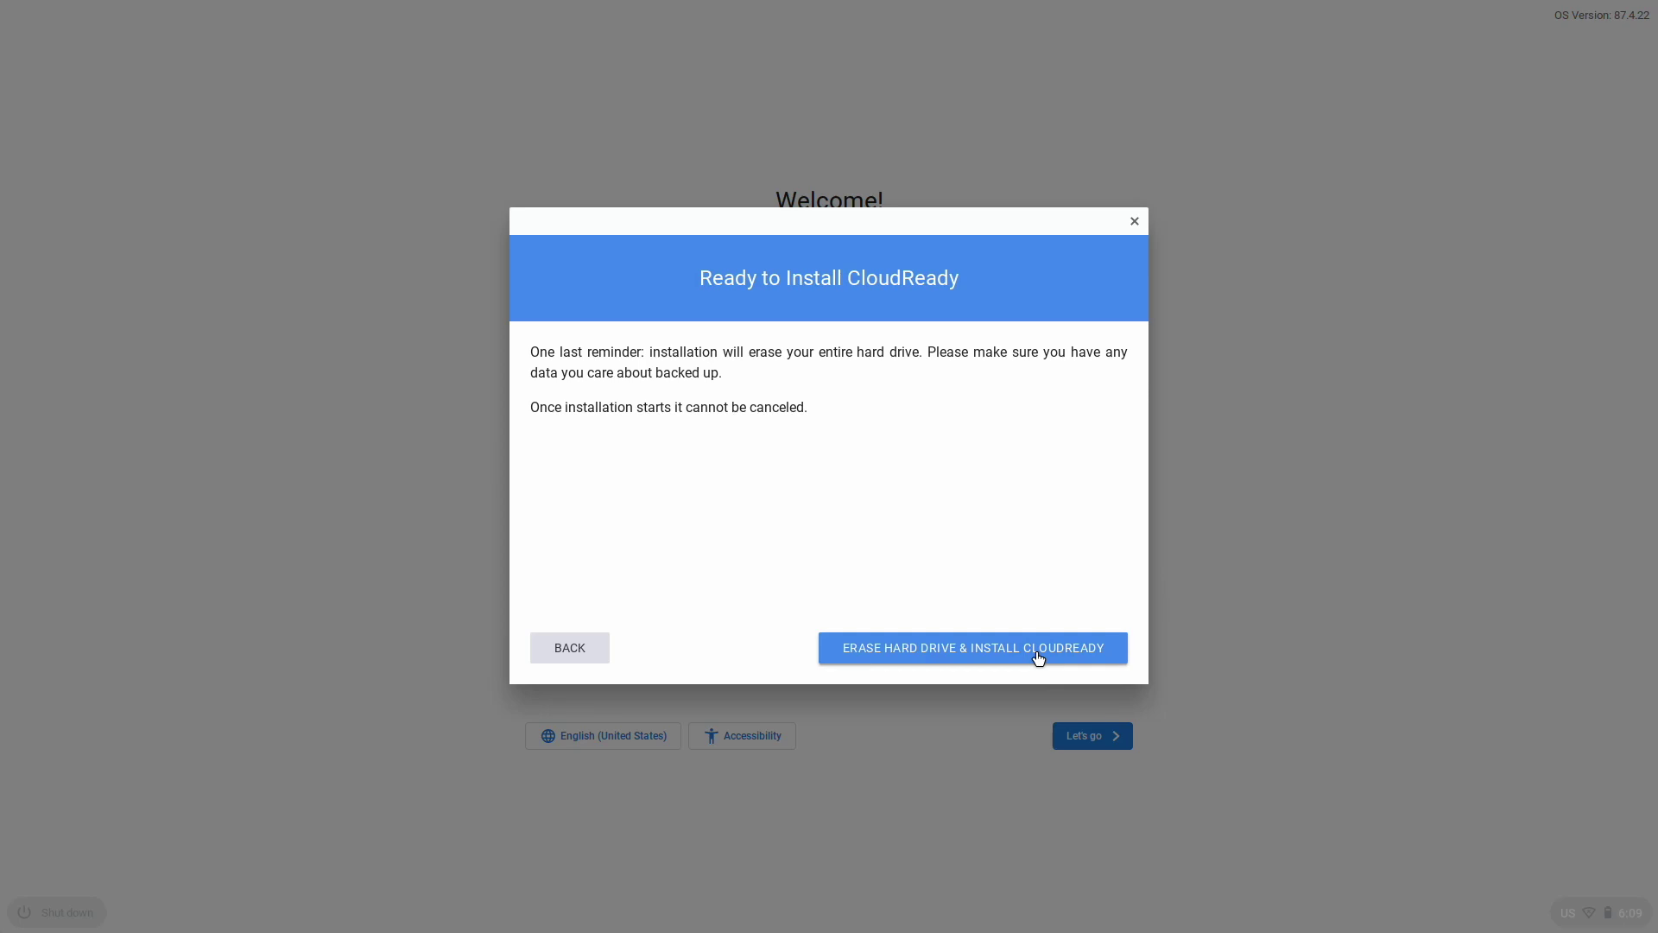
click(1038, 659)
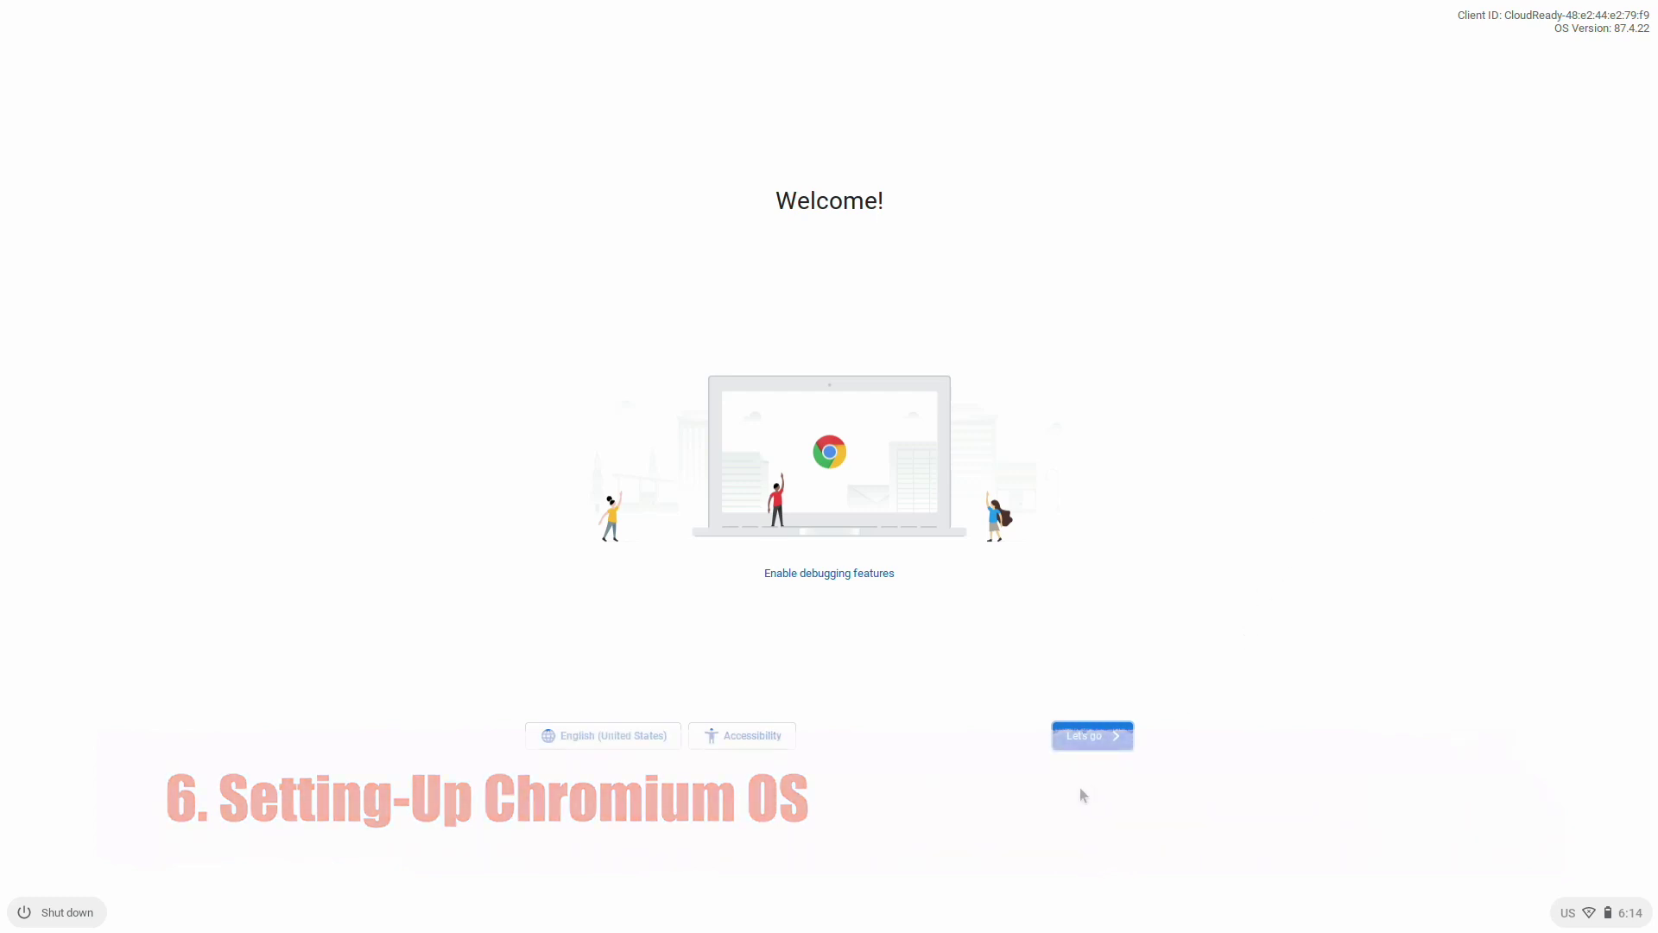
Begin the first-time setup and join the Wi-Fi network FTTH-A0EE by entering its password
click(1085, 736)
click(701, 314)
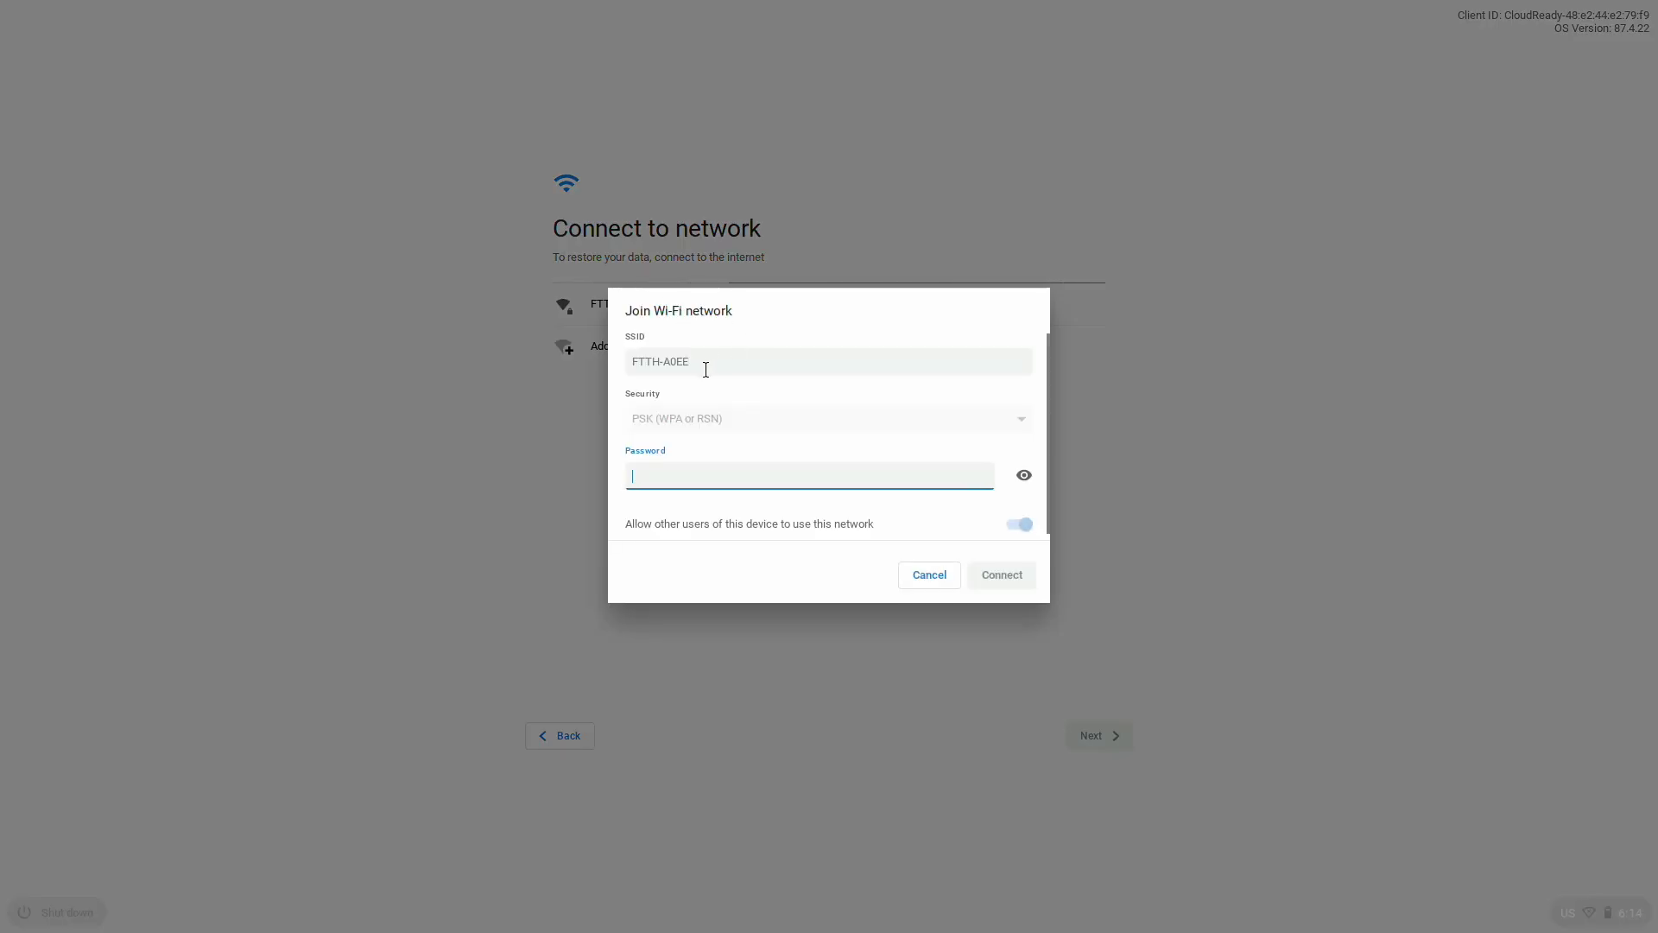
text(•••••••••)
key(Return)
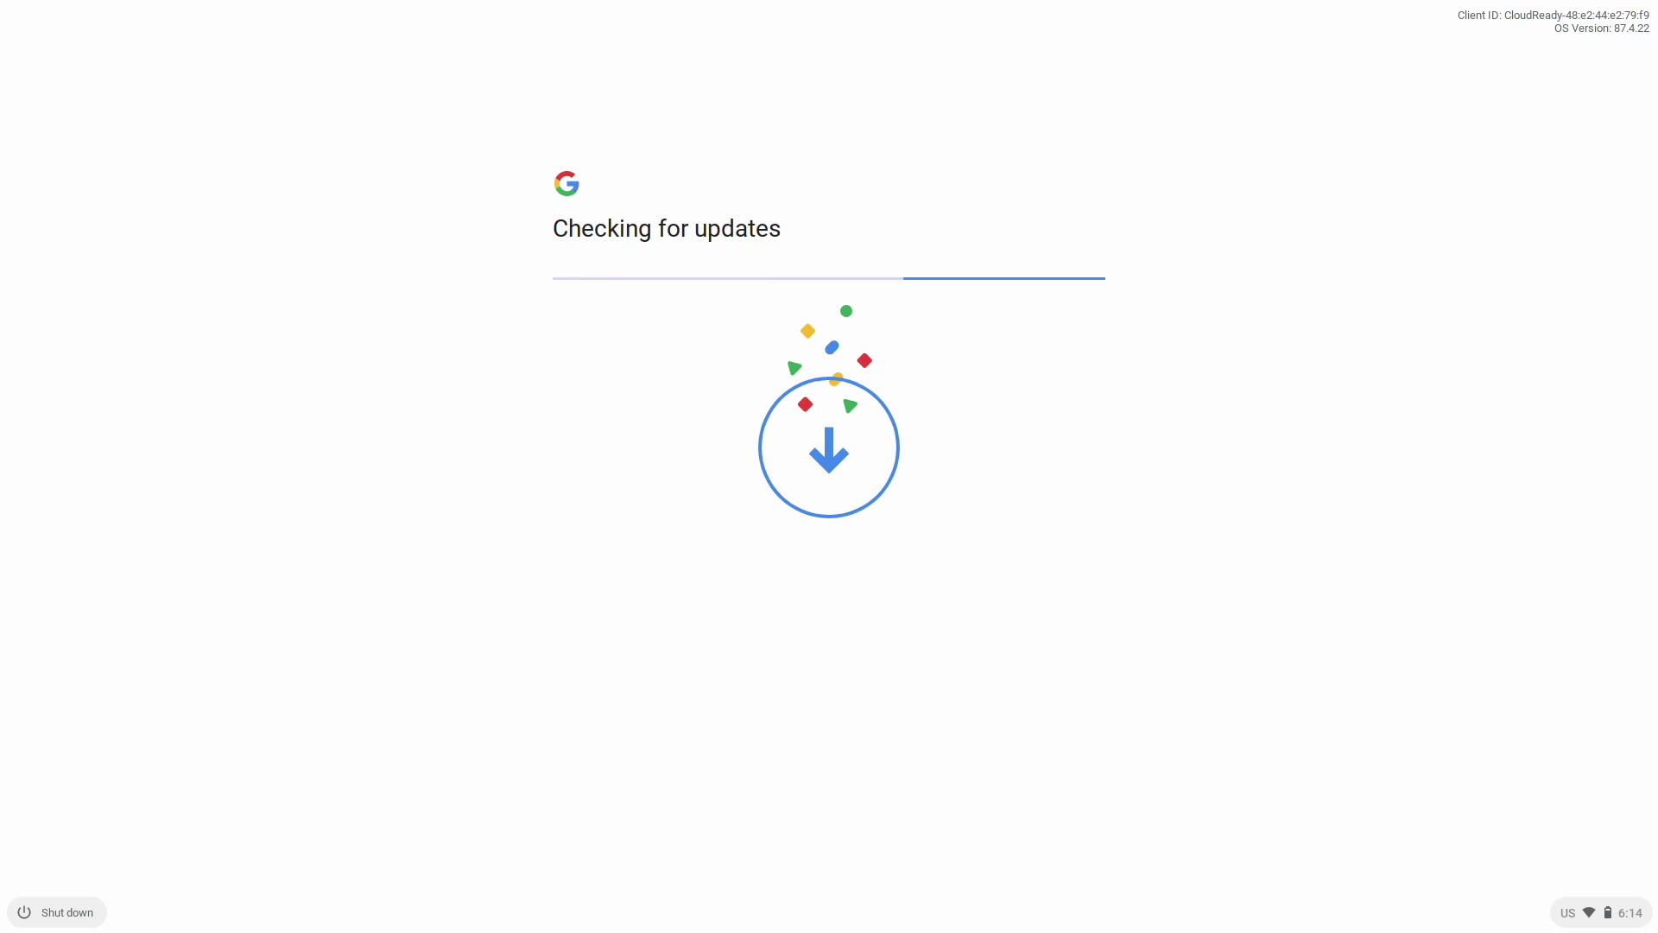
Continue through the remaining setup screens to reach the CloudReady desktop
click(1082, 742)
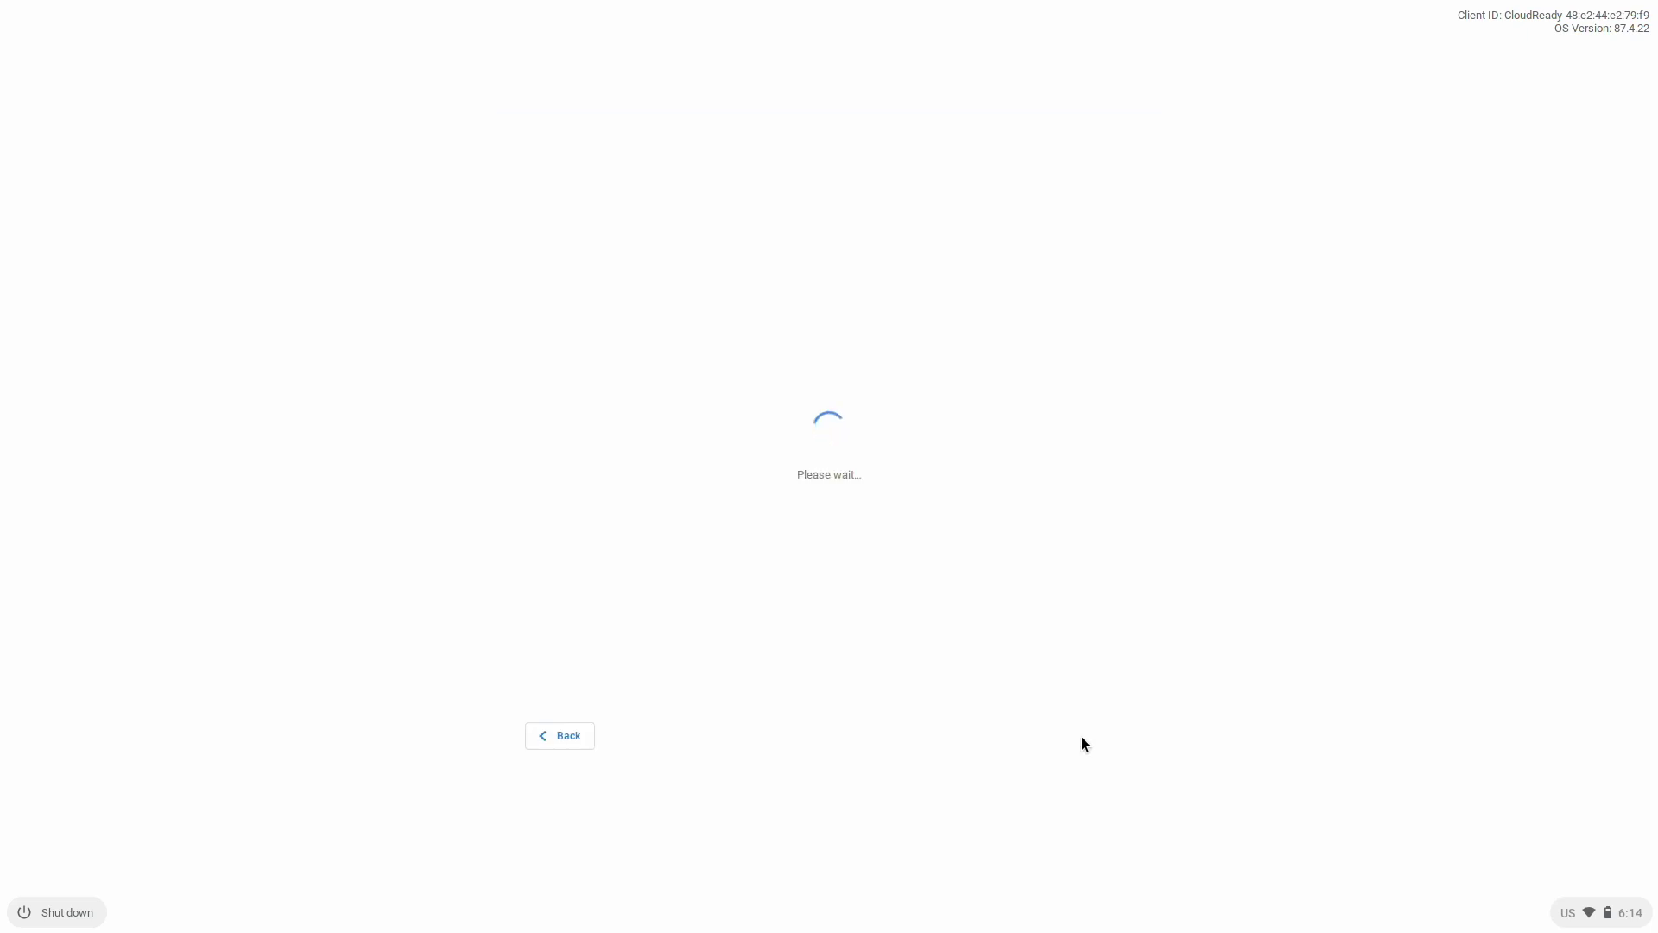
click(568, 378)
click(1096, 736)
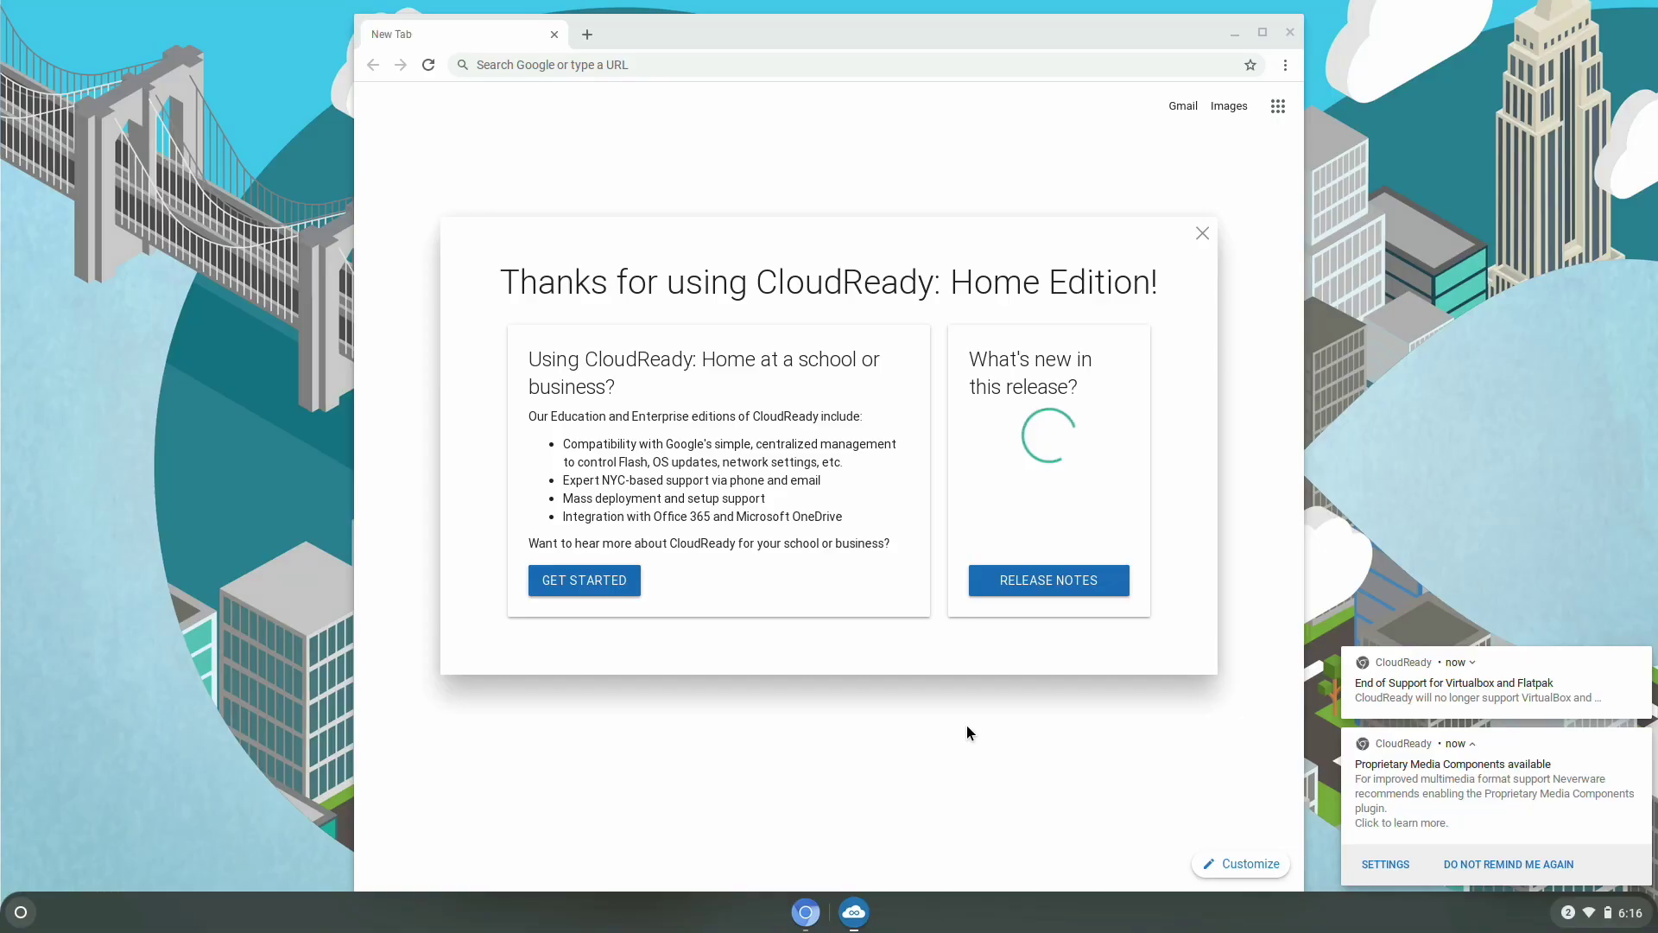
Dismiss the CloudReady: Home Edition welcome dialog and close the browser window
click(1202, 233)
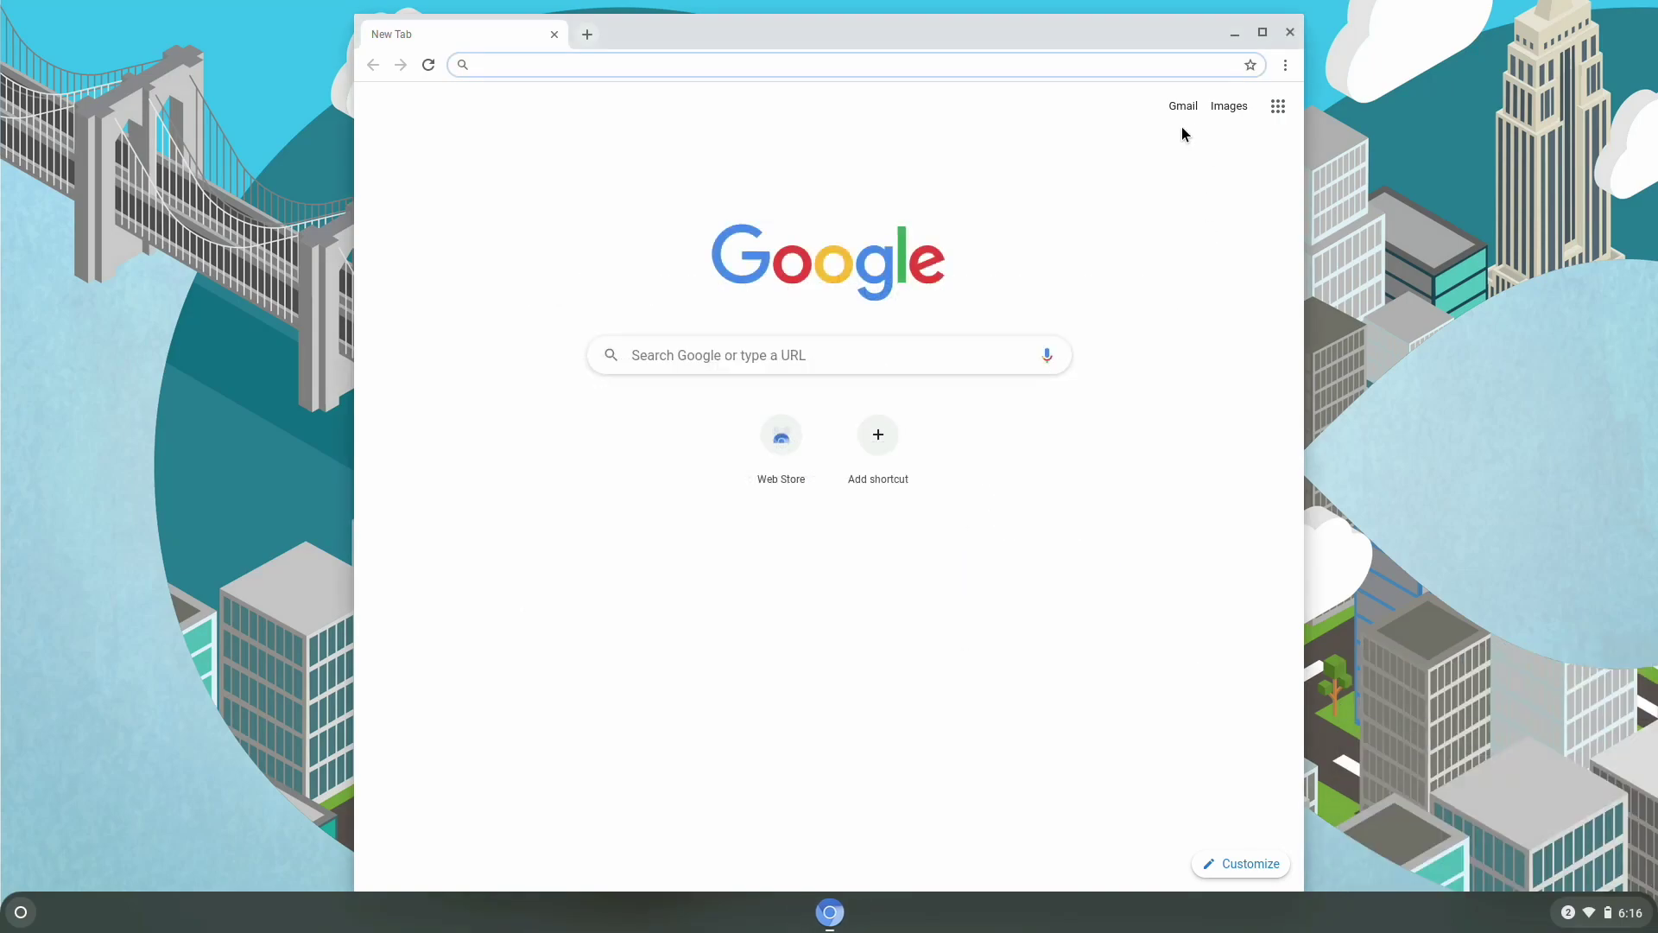
click(1262, 32)
click(1641, 10)
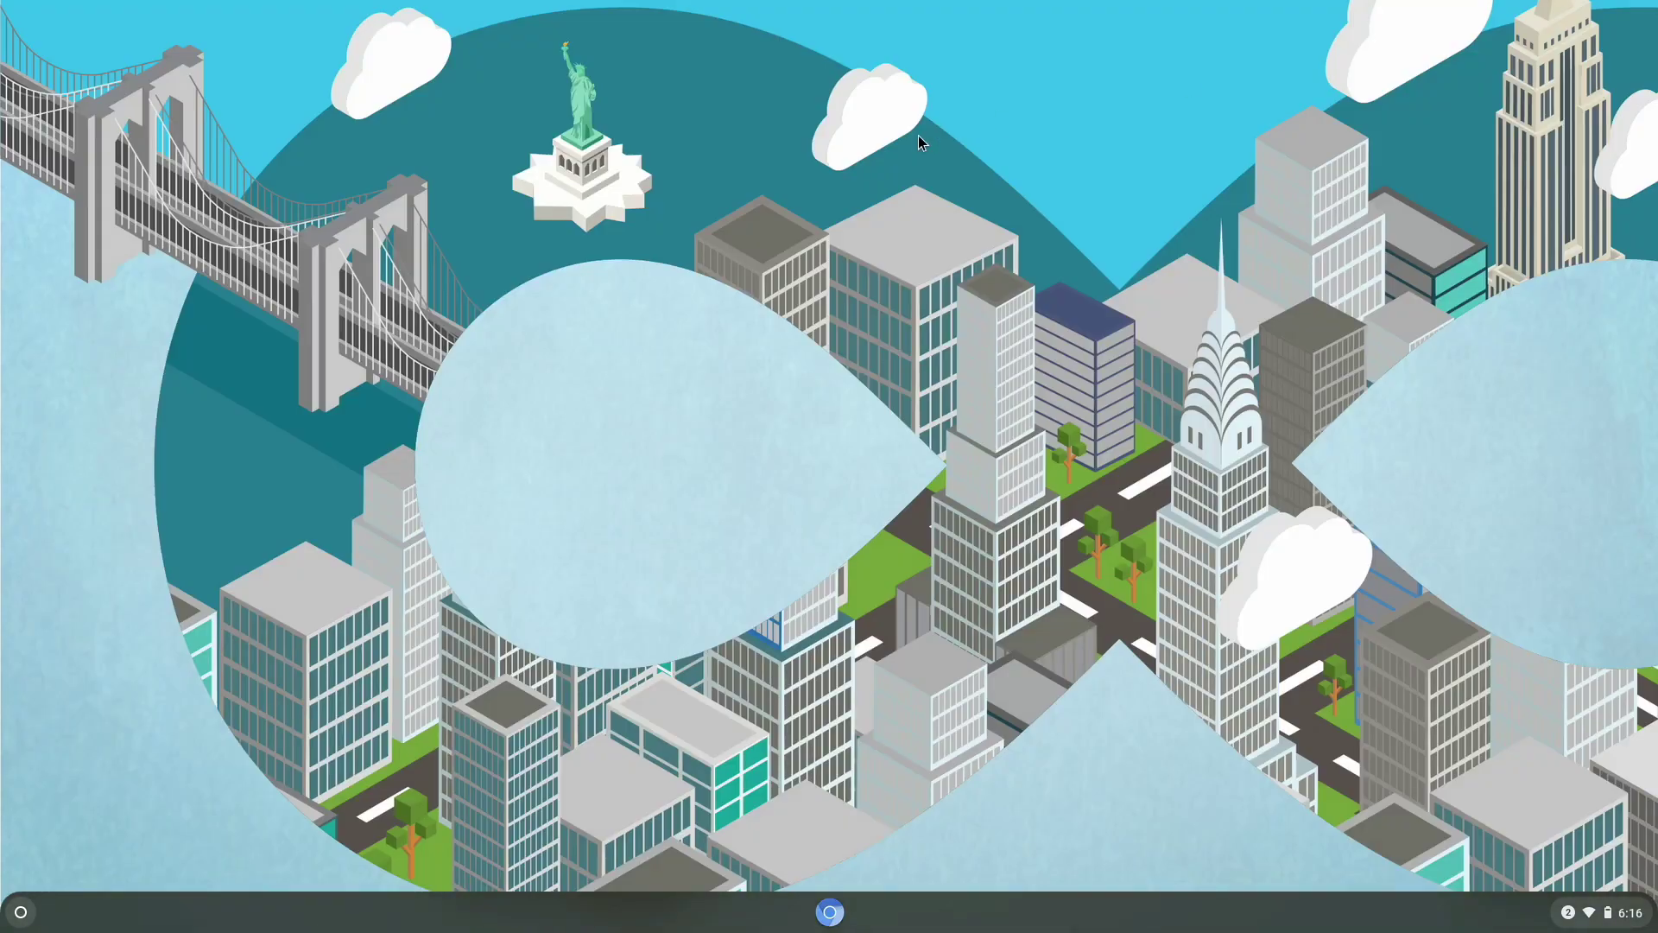